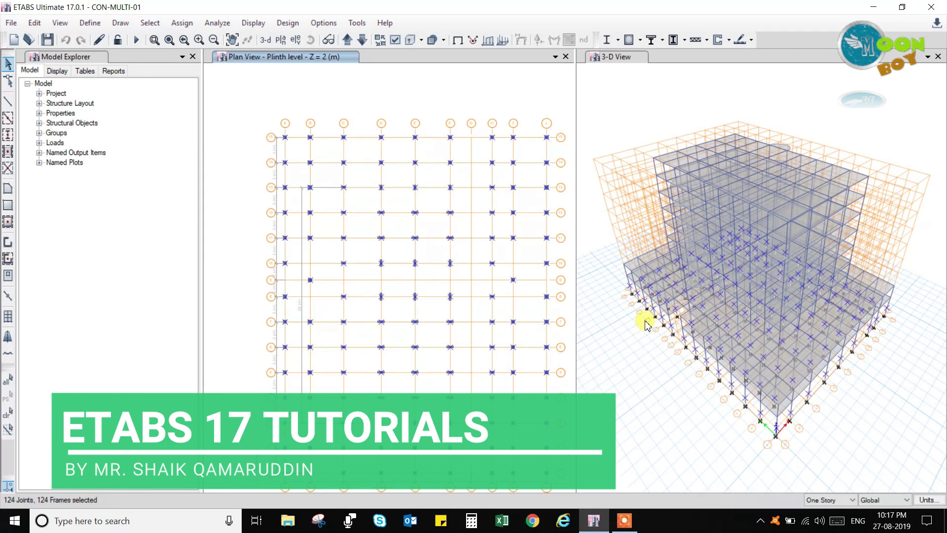
scroll(631, 299, up, 5)
scroll(630, 286, up, 5)
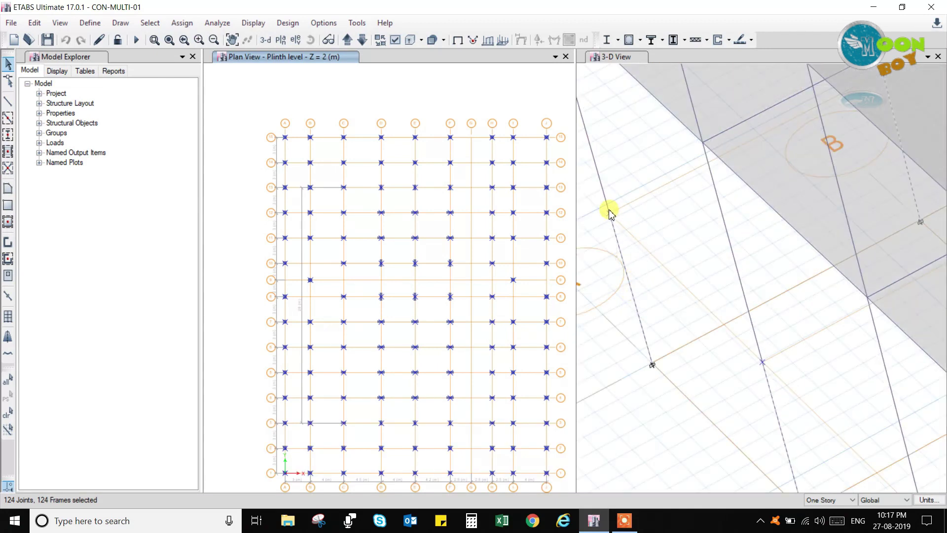
click(653, 365)
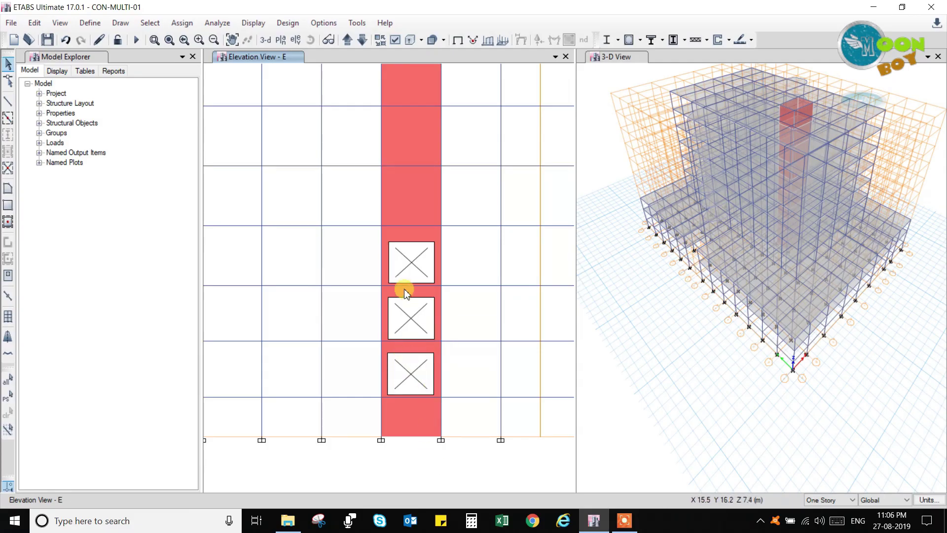
Display the plan view of story F7 in place of the elevation and set the story scope to All Stories.
scroll(398, 289, down, 3)
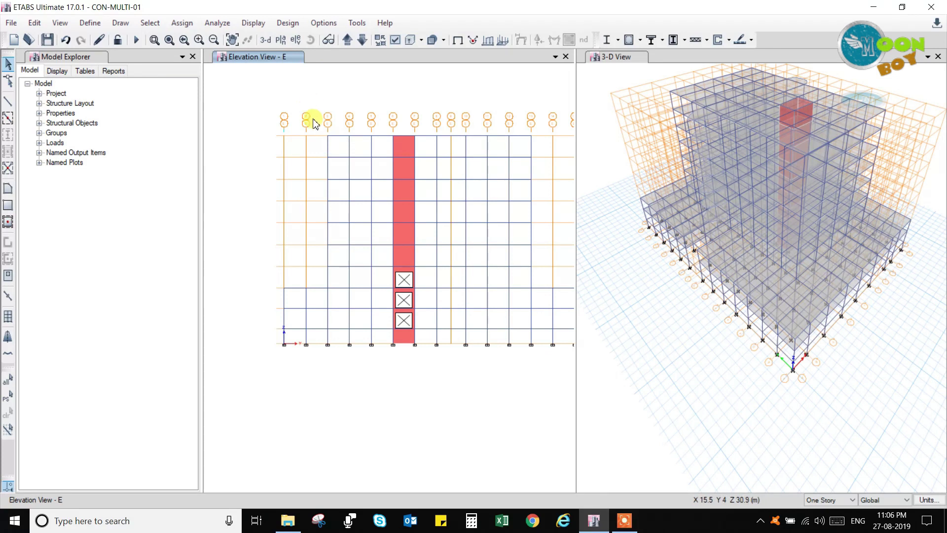
click(279, 40)
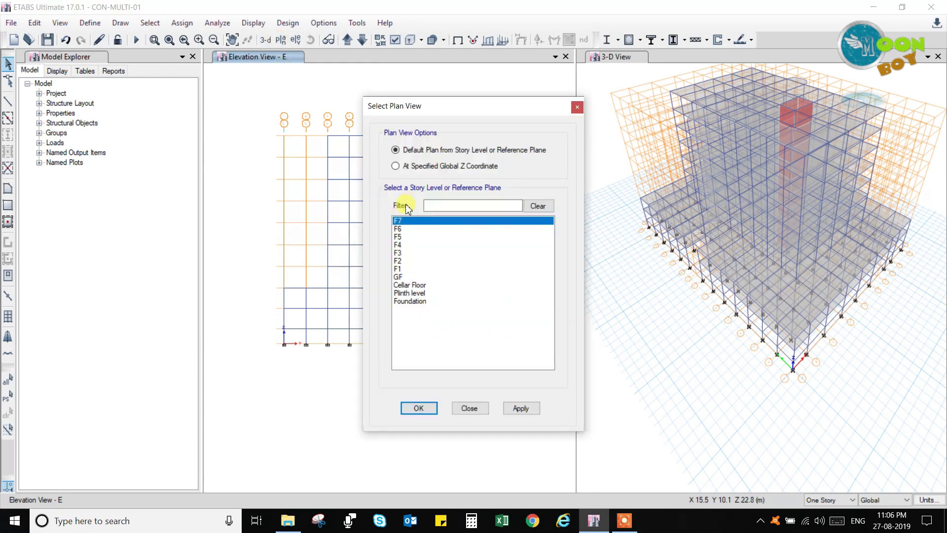
click(520, 408)
click(420, 409)
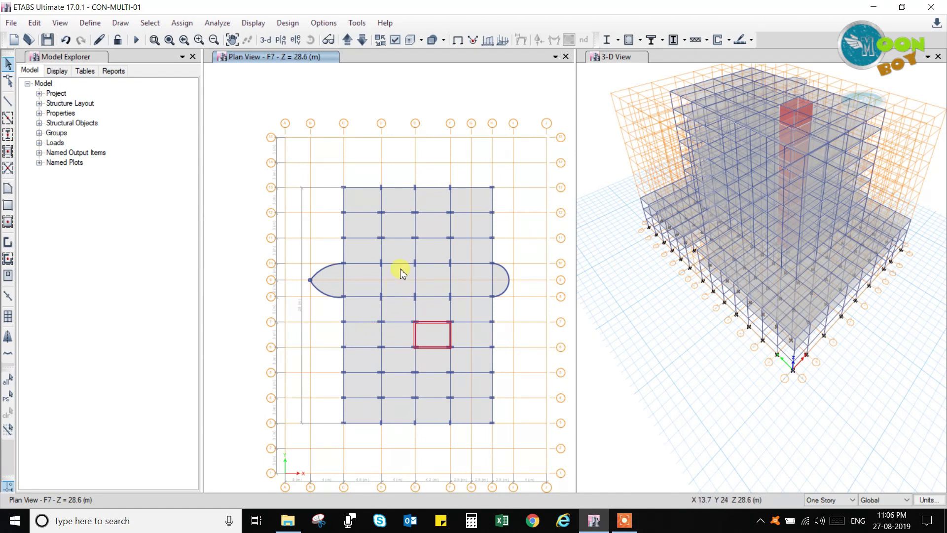
scroll(395, 252, up, 3)
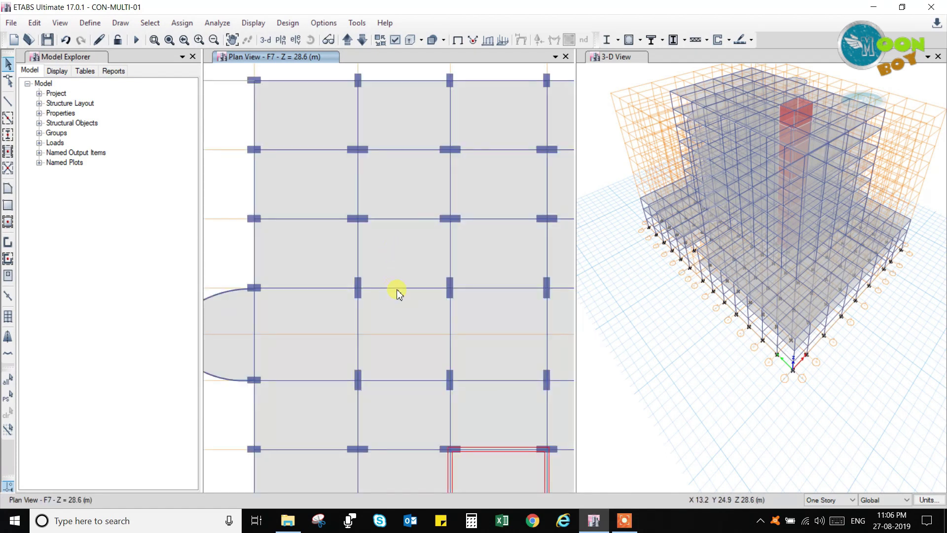
click(833, 499)
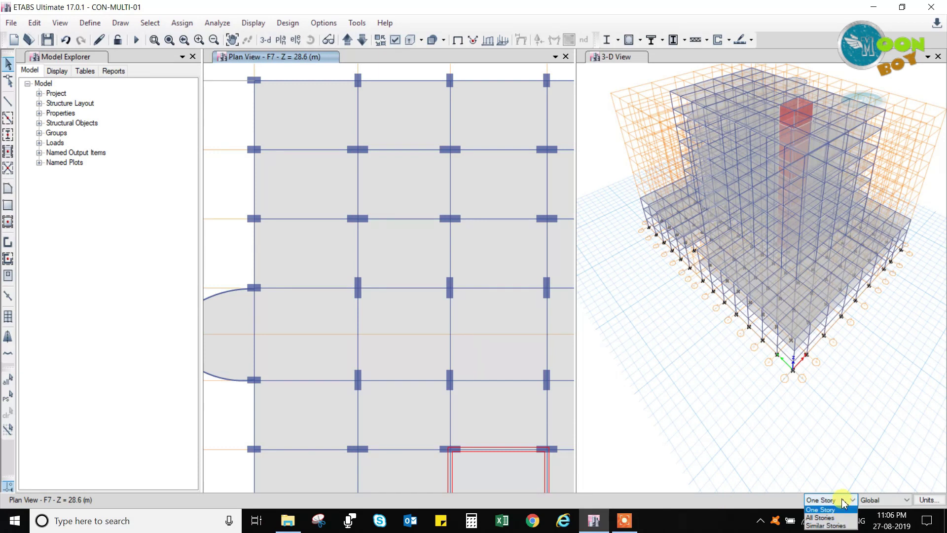
click(826, 518)
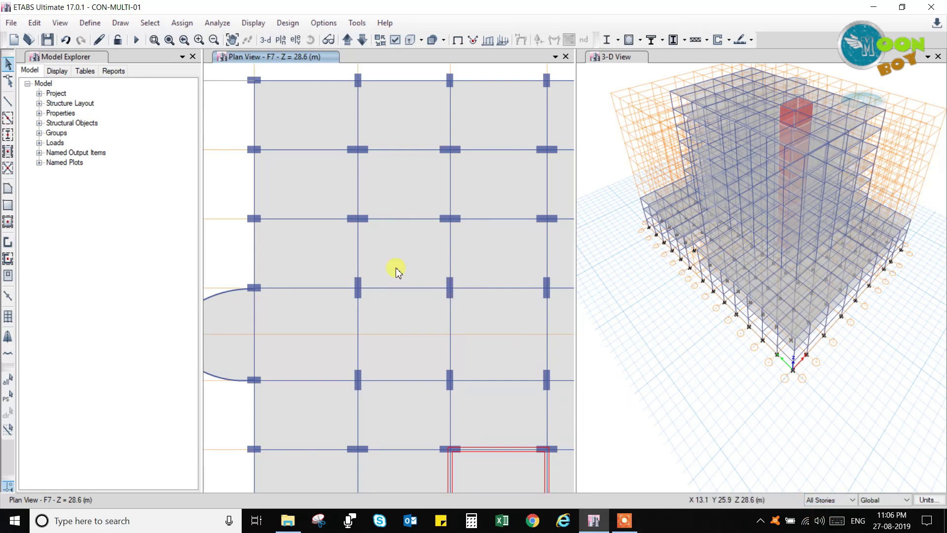
Select only the beams and columns enclosing the bay between grid lines E and F just above the curved balconies' bay, and show only these objects.
scroll(395, 269, down, 3)
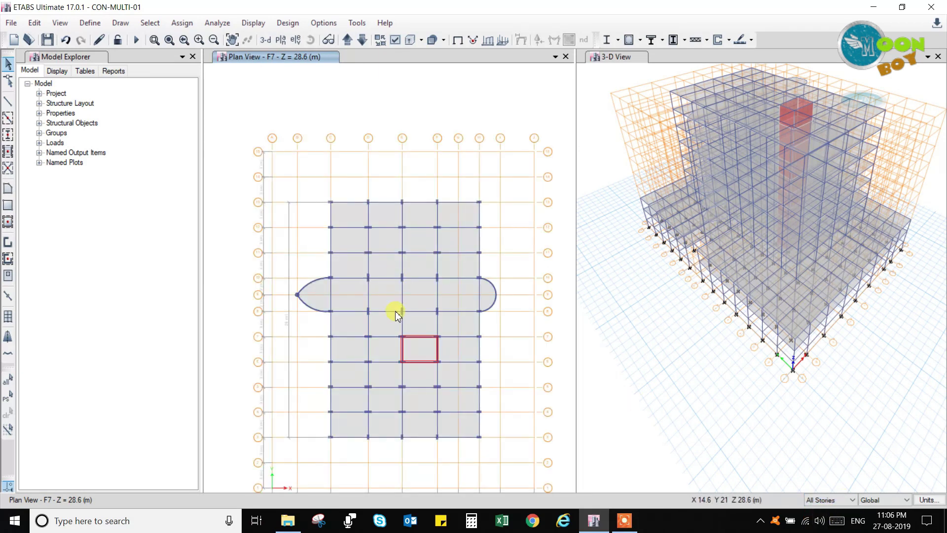
scroll(389, 311, up, 3)
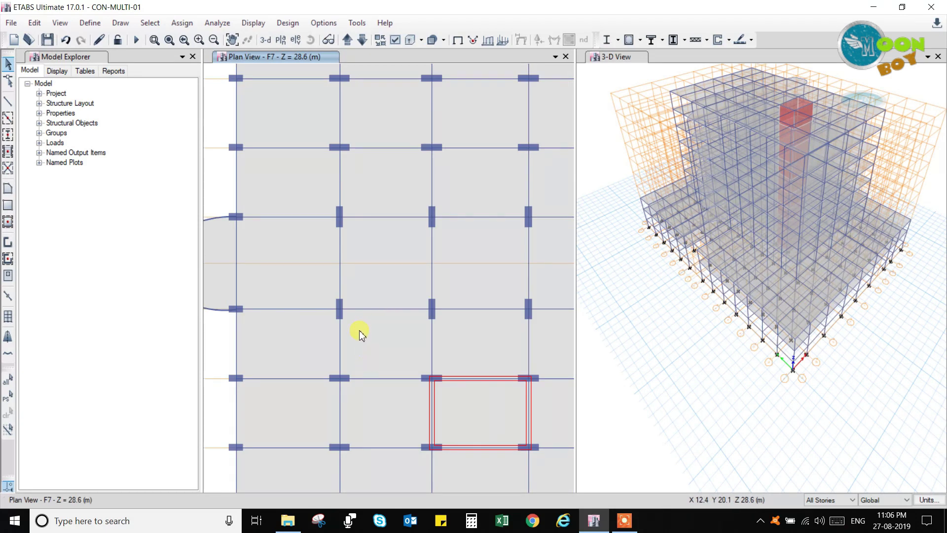
scroll(357, 337, down, 3)
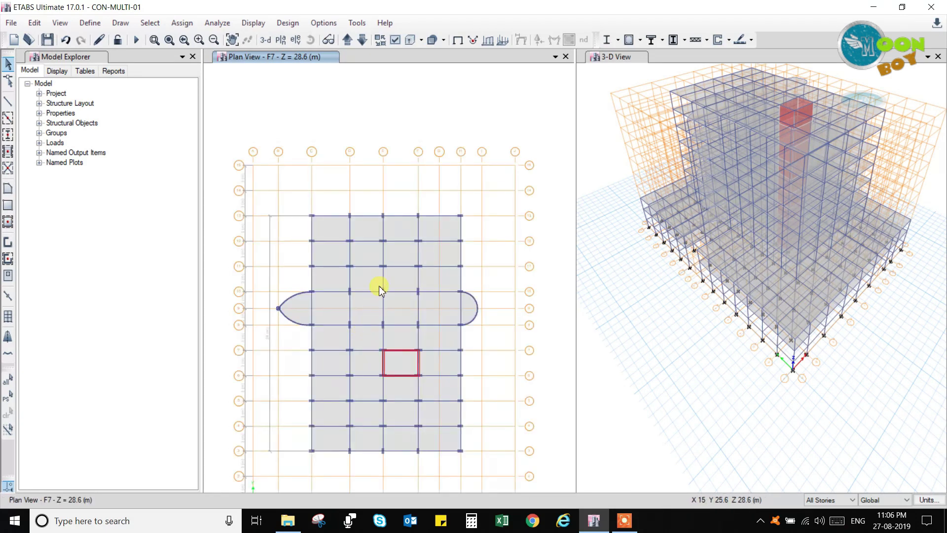
scroll(380, 290, up, 3)
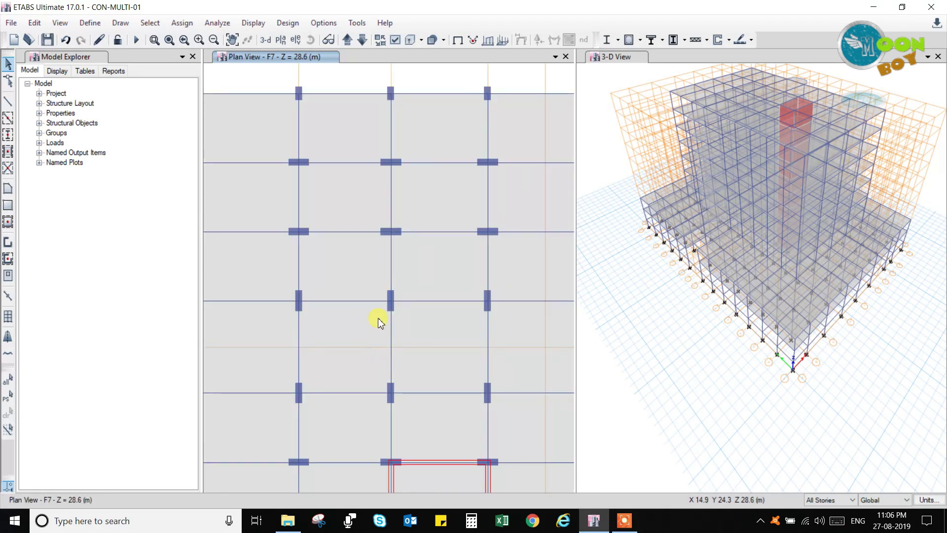
drag(511, 207, 378, 319)
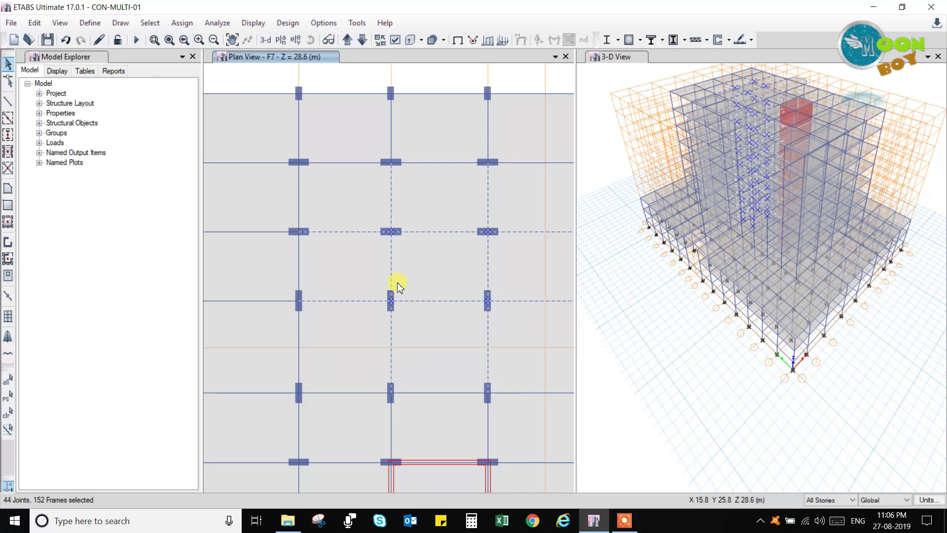
click(7, 413)
drag(365, 211, 508, 316)
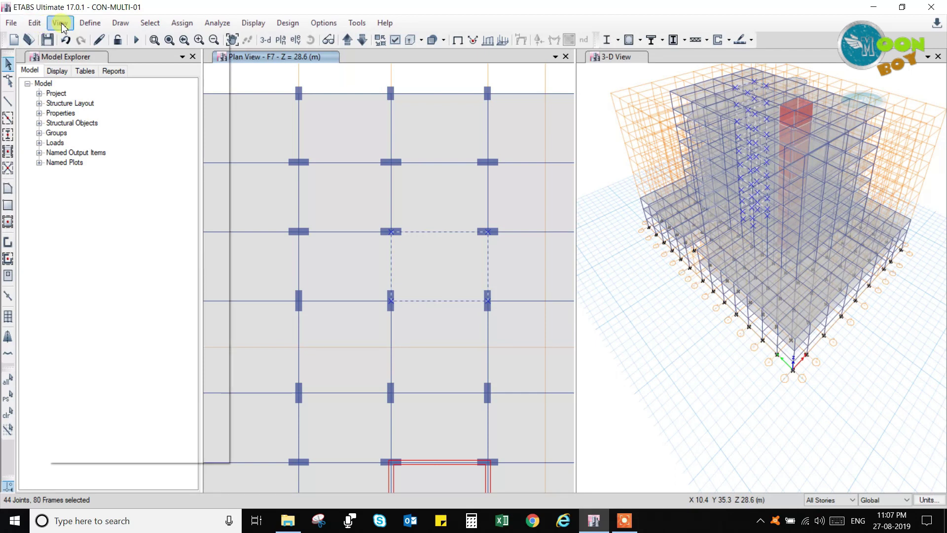
click(60, 23)
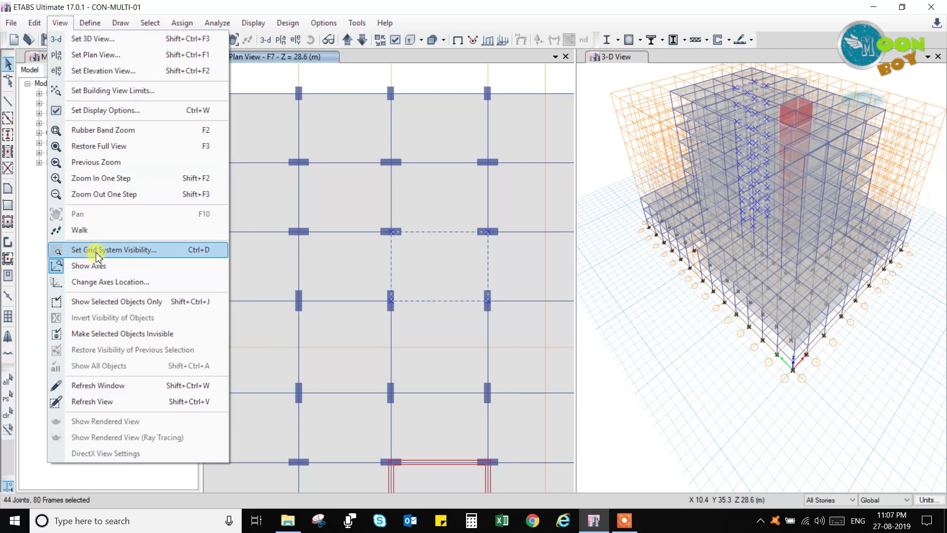
click(107, 306)
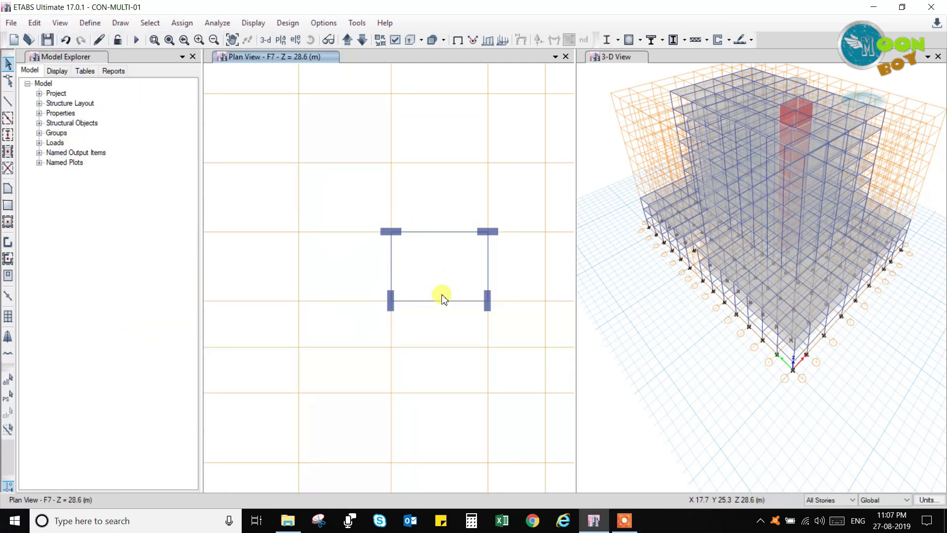
Apply the snap options with Joints, Line Ends and Midpoints, and Grid Intersections enabled.
click(120, 23)
click(251, 5)
click(287, 23)
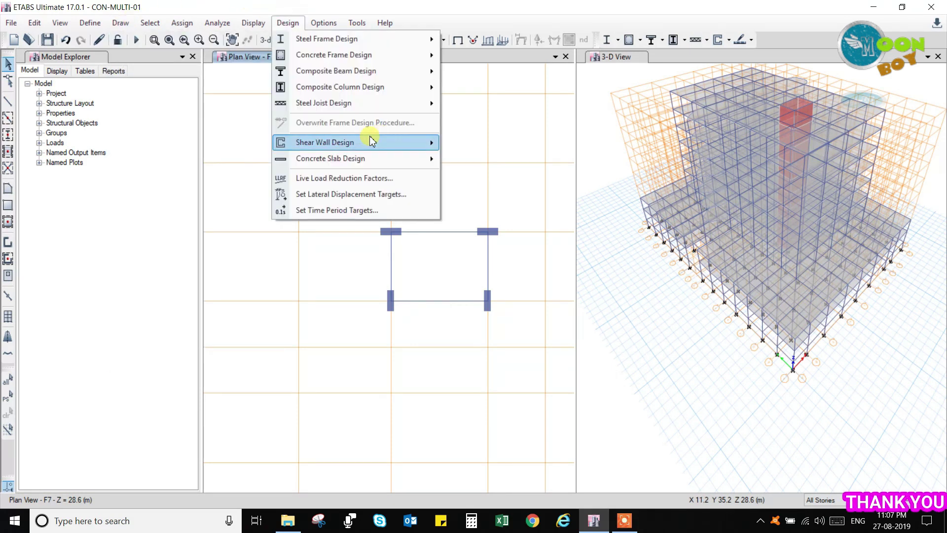
mouse_move(142, 27)
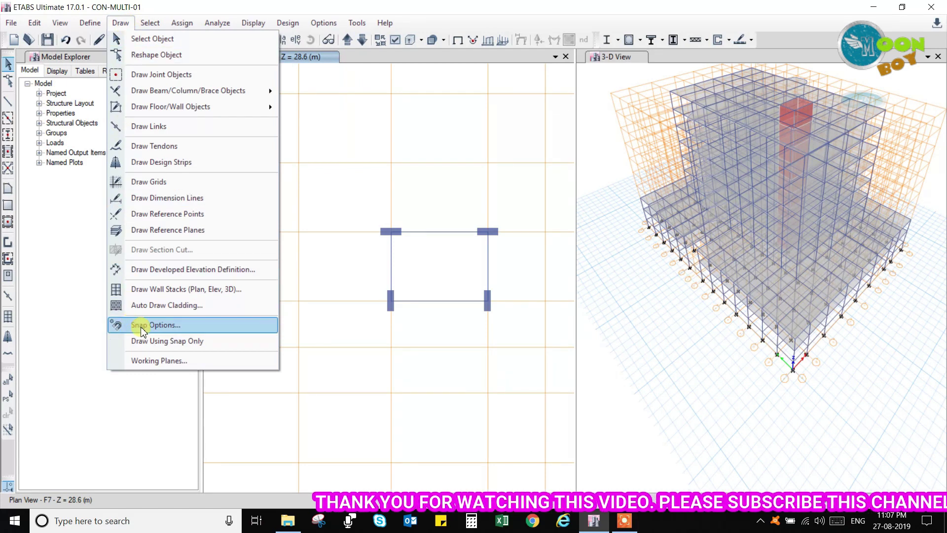
click(159, 325)
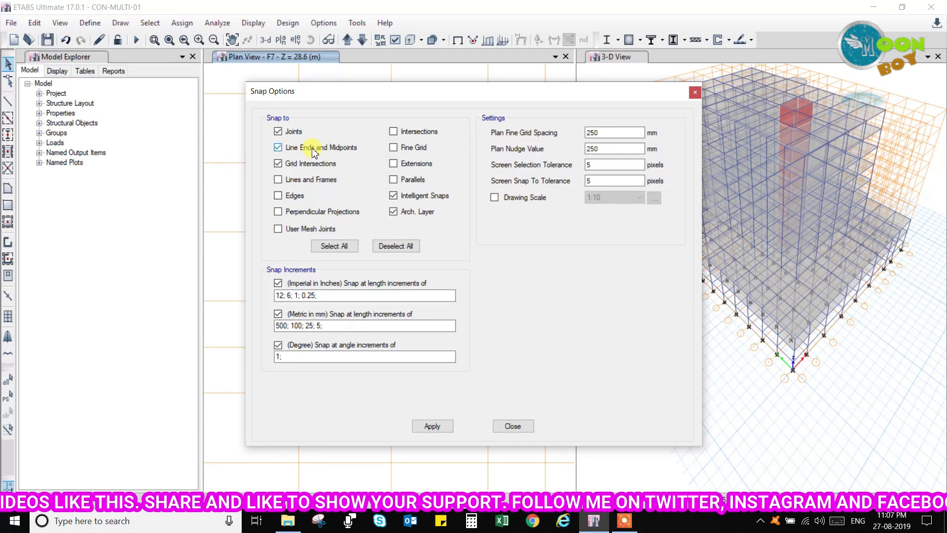
click(441, 426)
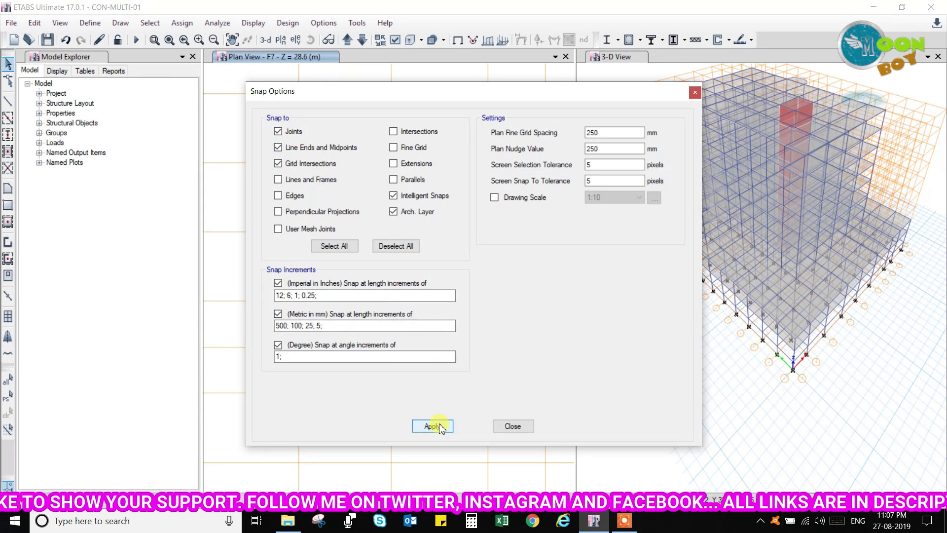
click(512, 427)
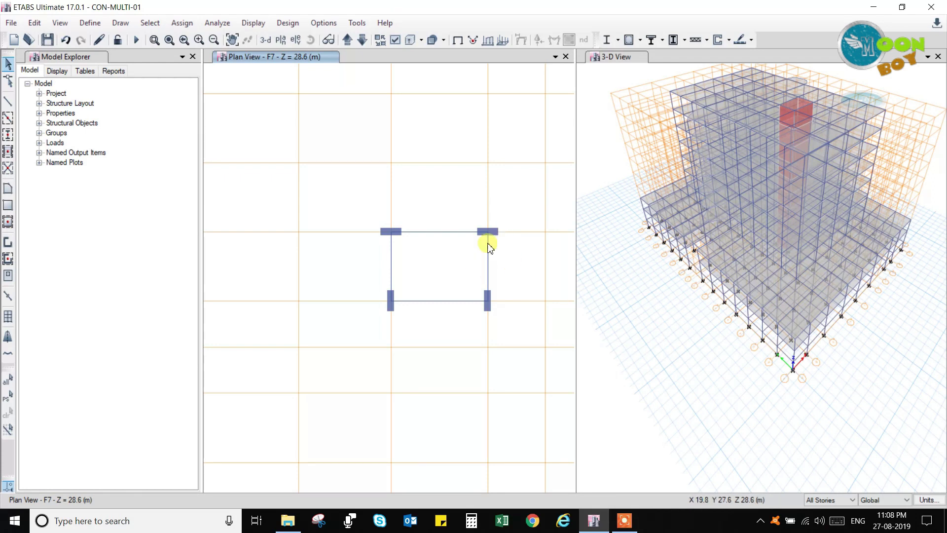
Switch the plan view of the isolated bay to the elevation view along grid line F.
scroll(449, 276, down, 3)
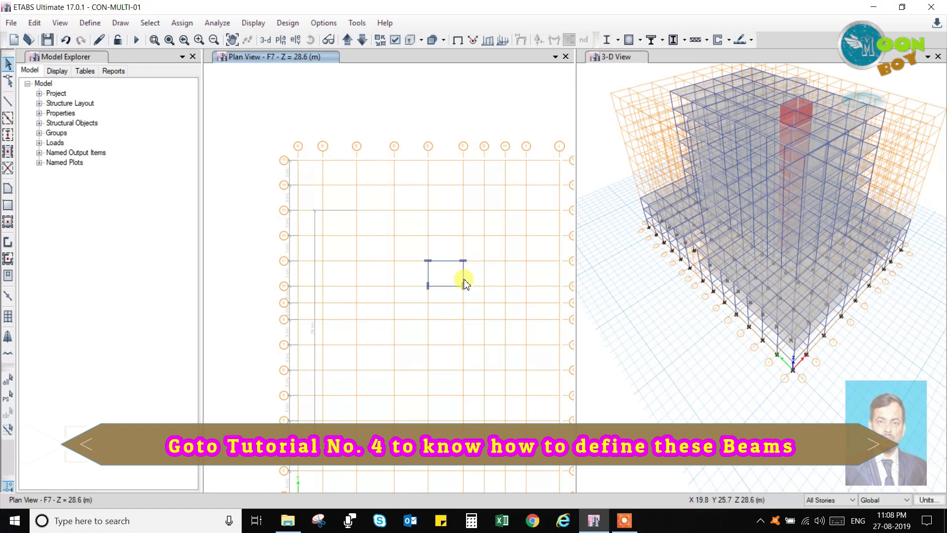
scroll(462, 146, up, 3)
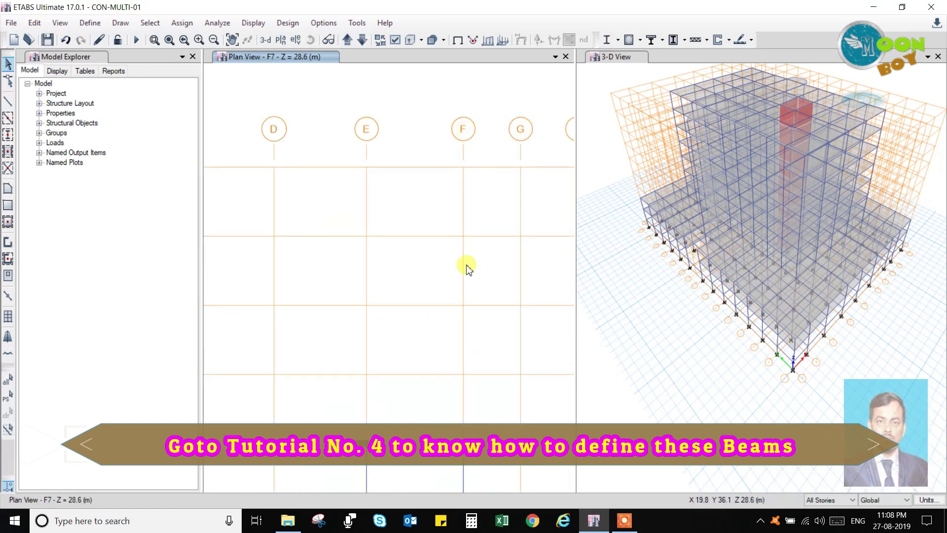
scroll(447, 292, down, 5)
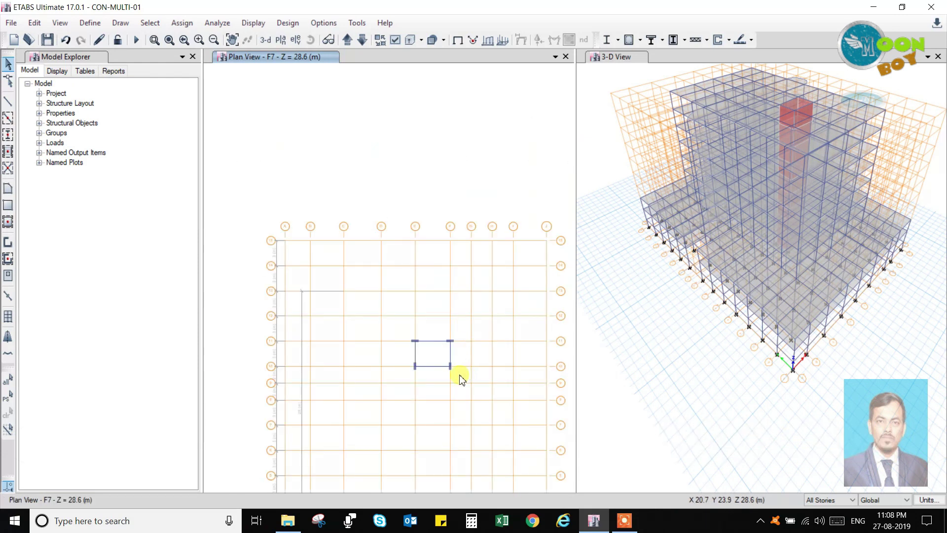
scroll(459, 375, up, 3)
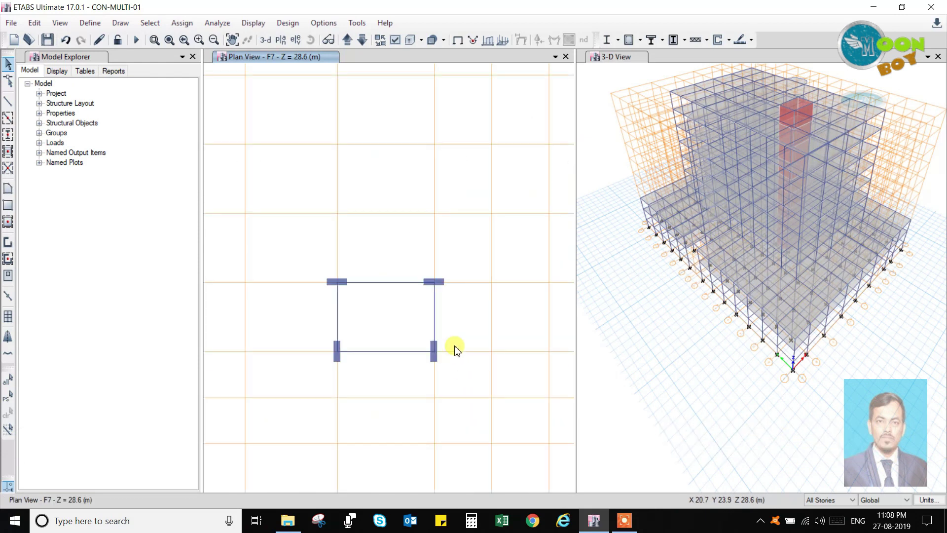
click(290, 44)
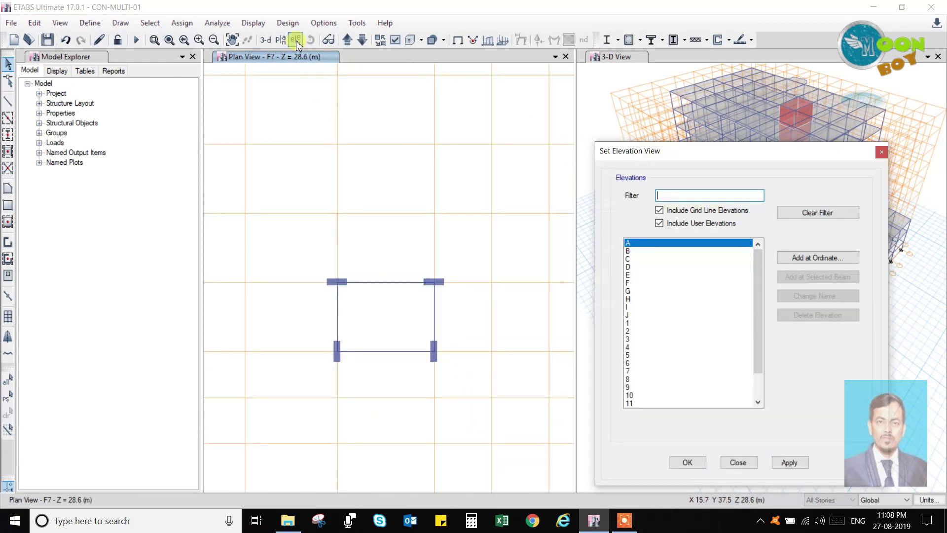
click(628, 282)
click(788, 462)
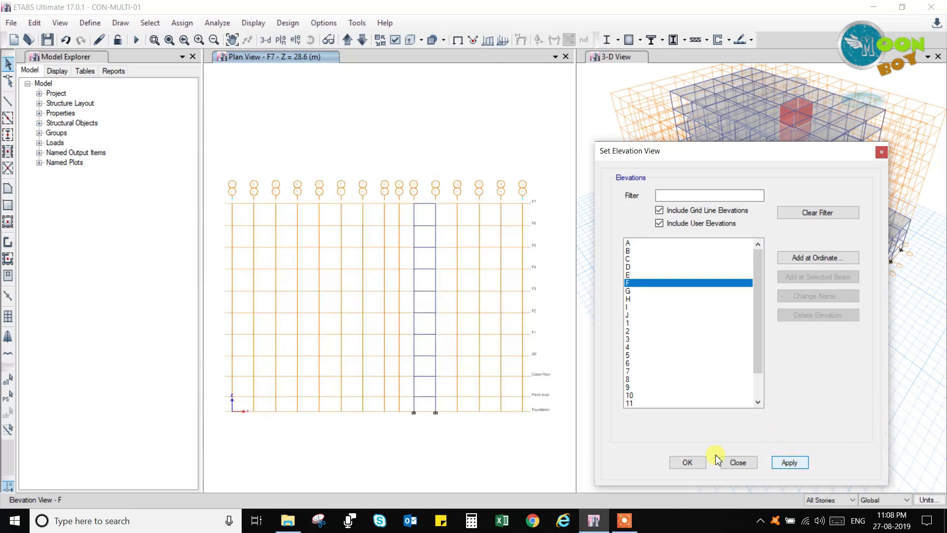
click(685, 462)
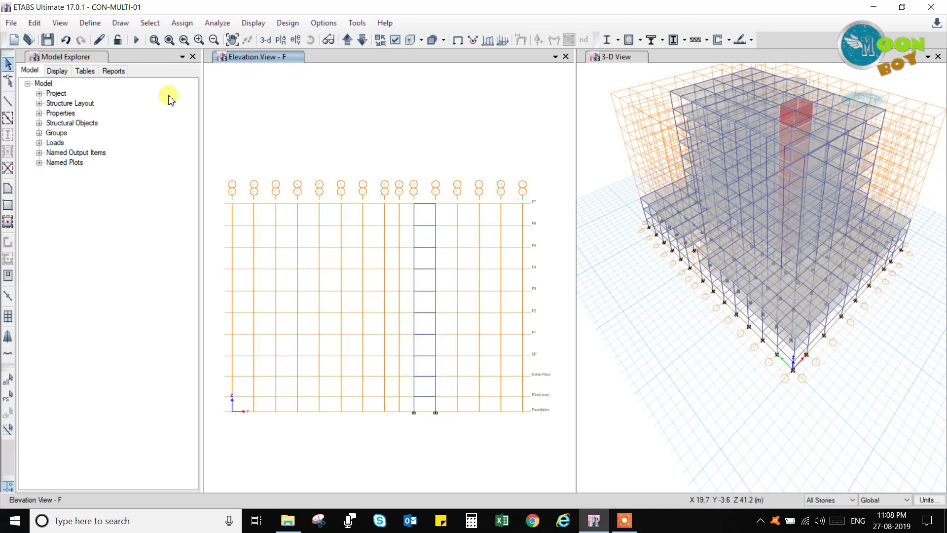
Review the defined frame sections, checking for CONBEAM 230x450, and leave the list without changes.
click(102, 24)
mouse_move(199, 60)
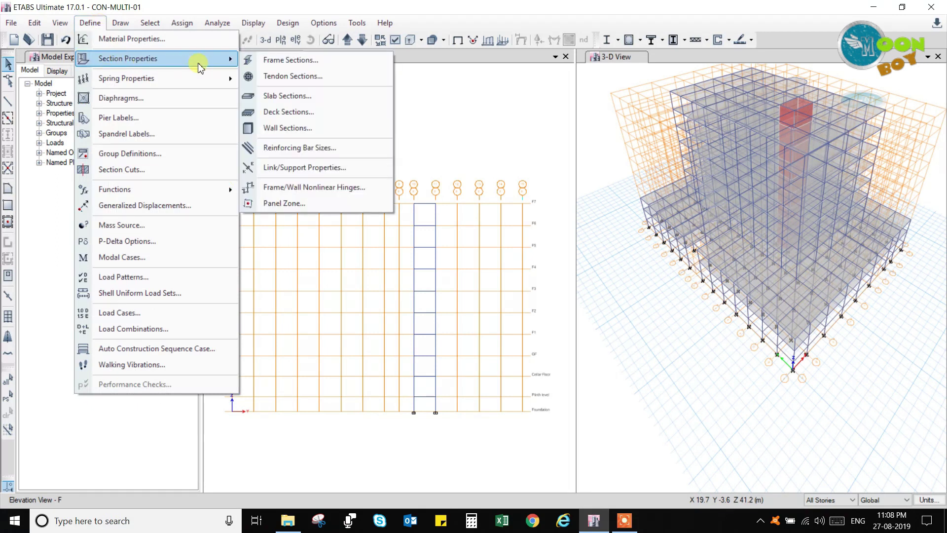
click(296, 60)
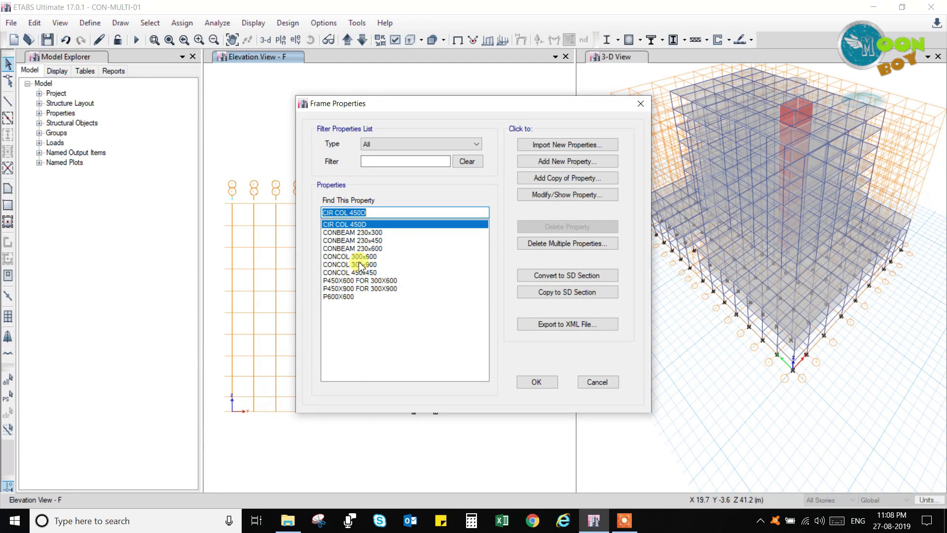
click(363, 241)
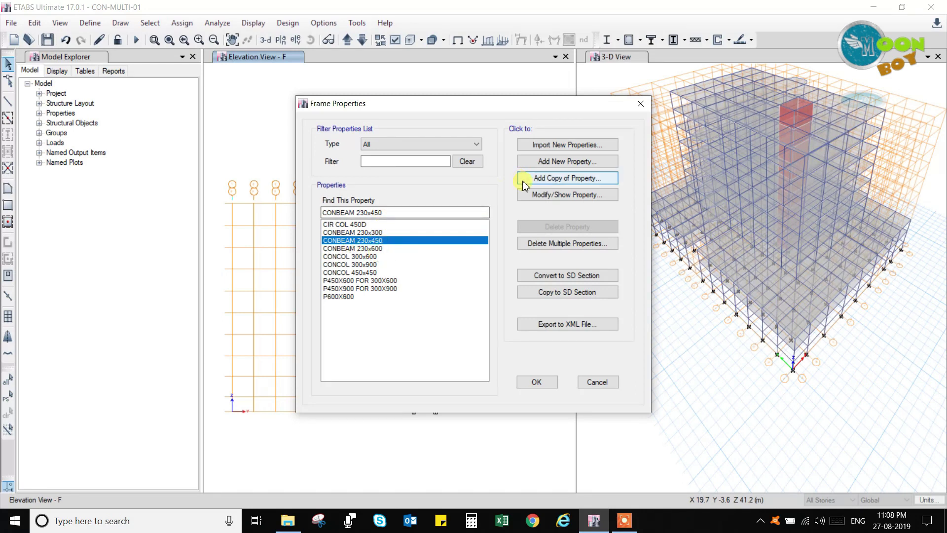
click(641, 104)
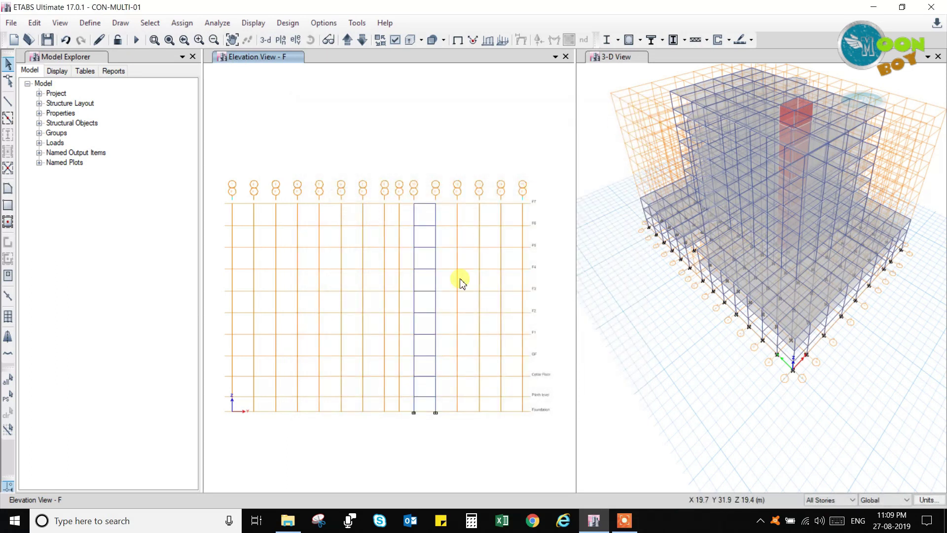
Set the frame line to be drawn in the elevation to CONBEAM 230x600 with pinned moment releases.
scroll(425, 409, up, 3)
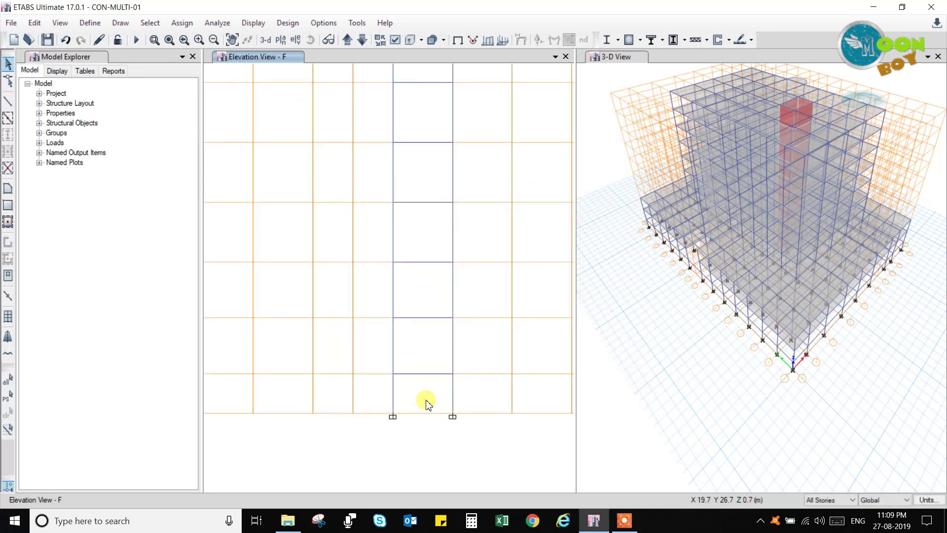
scroll(426, 402, up, 3)
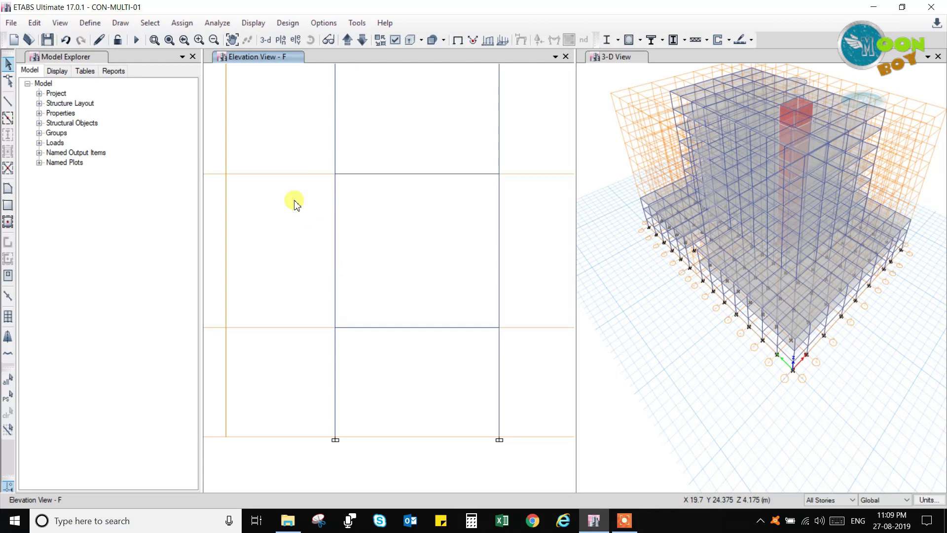
click(8, 101)
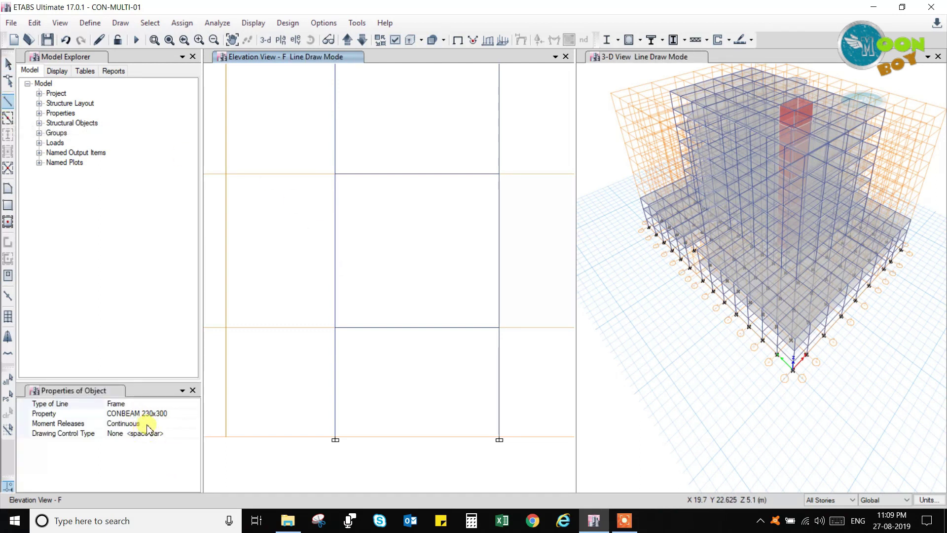
click(161, 417)
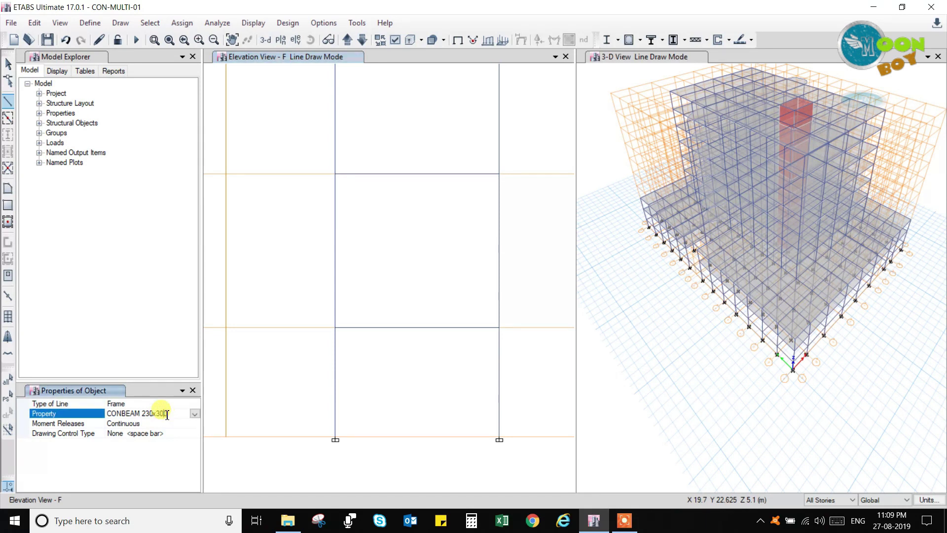
click(195, 414)
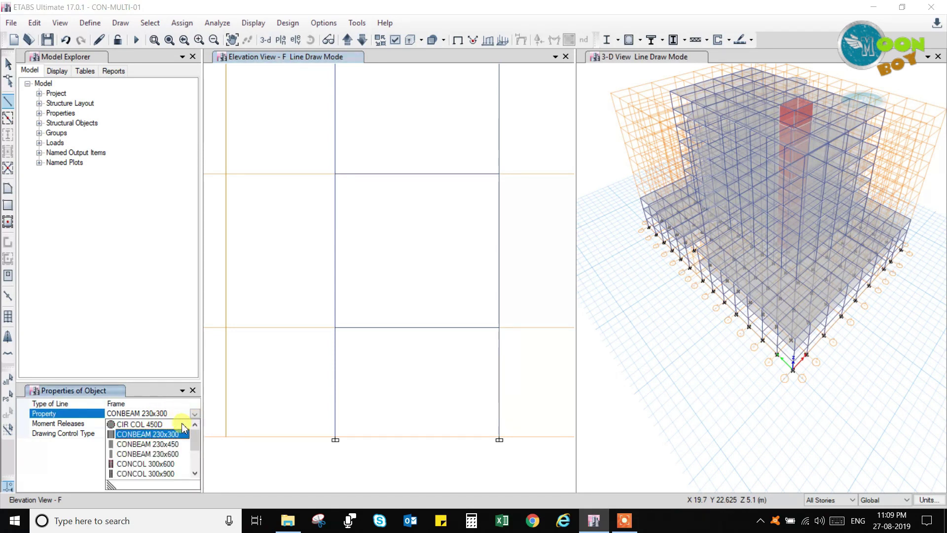
click(173, 453)
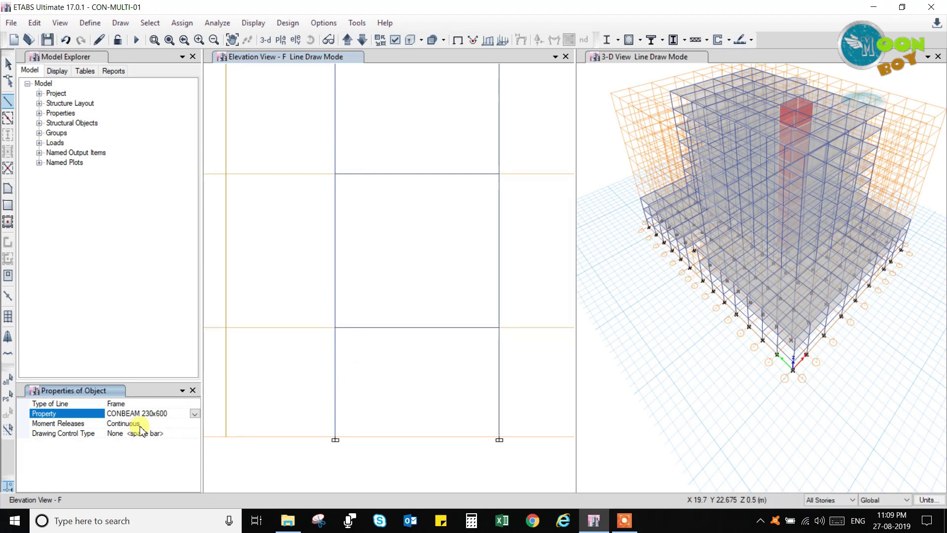
click(195, 423)
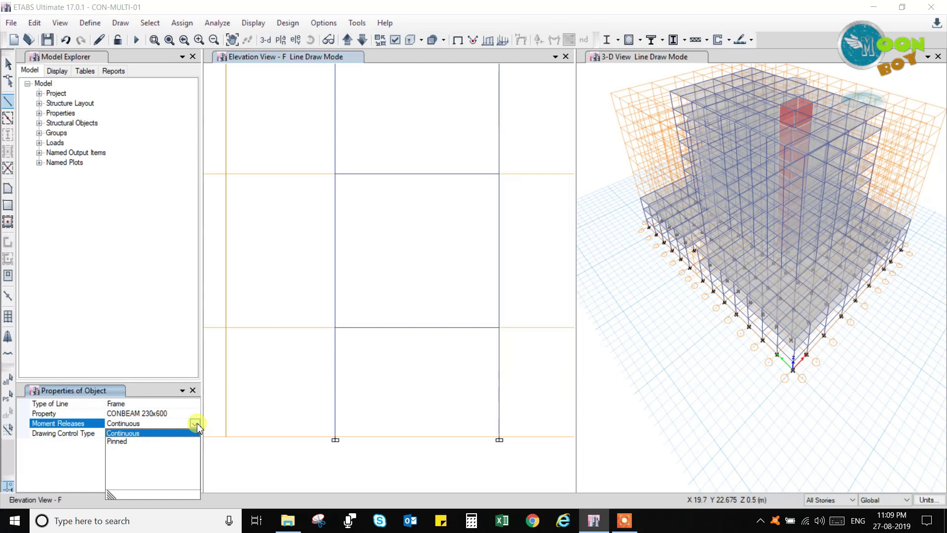
click(121, 441)
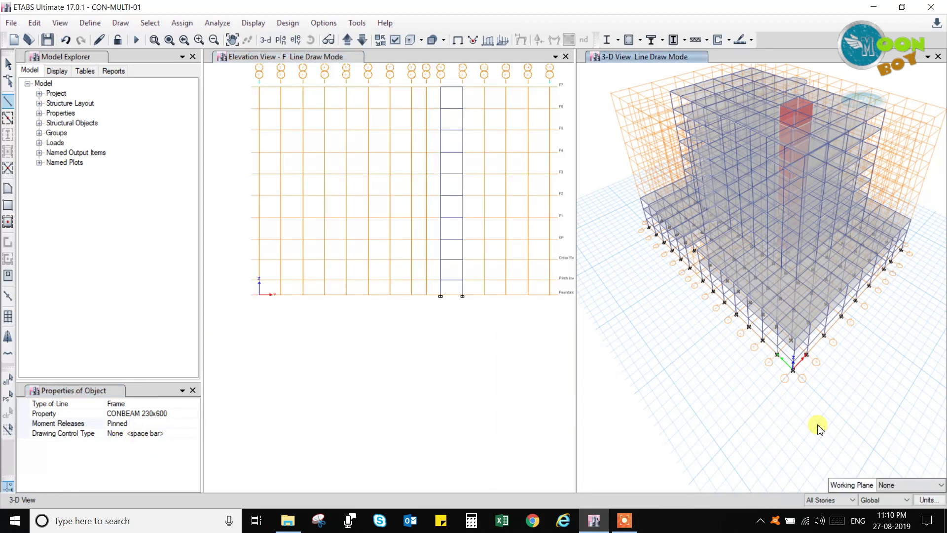
Limit the drawing scope to One Story and return to the grid F elevation.
click(829, 499)
click(829, 509)
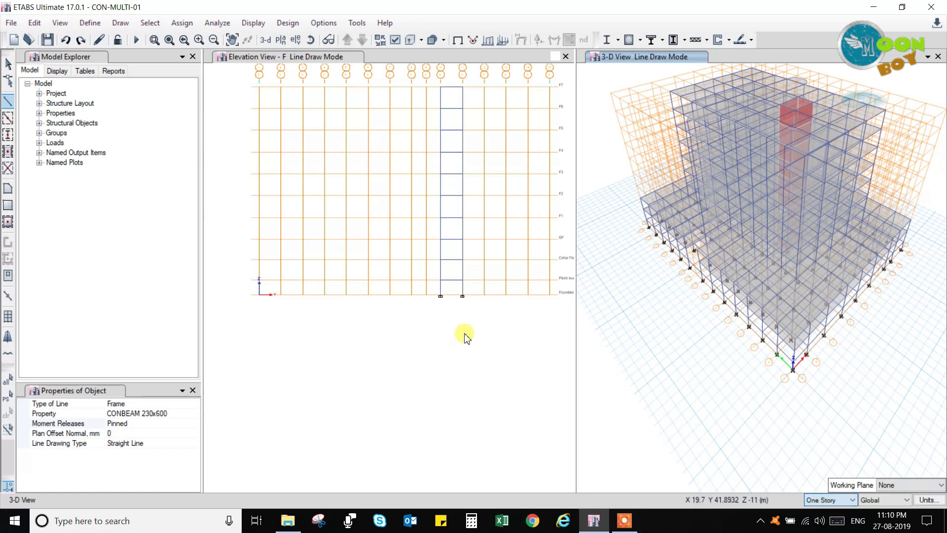
click(423, 286)
scroll(433, 253, up, 2)
scroll(374, 305, down, 2)
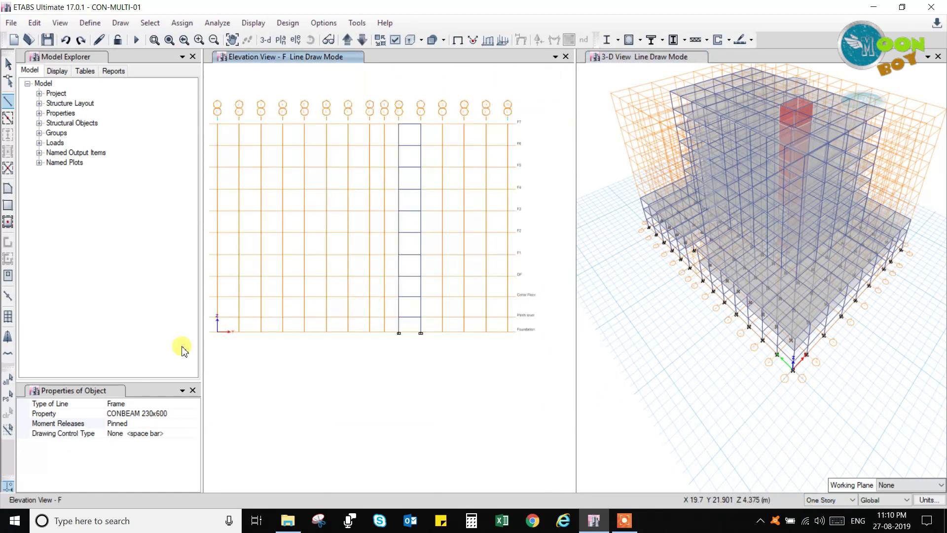
Draw a 3 m CONBEAM 230x600 beam joining the midpoints of the two columns between the plinth level and the cellar floor.
click(8, 103)
scroll(401, 312, up, 2)
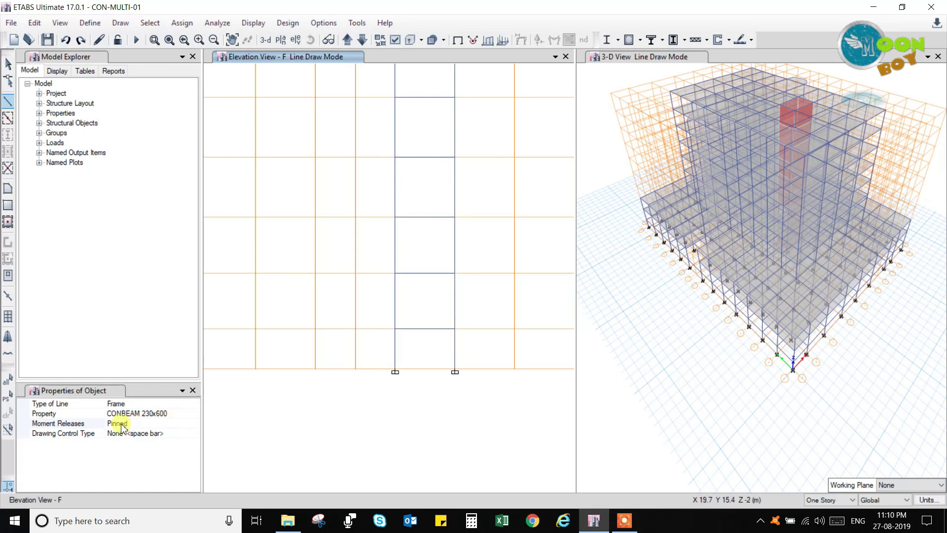
click(395, 301)
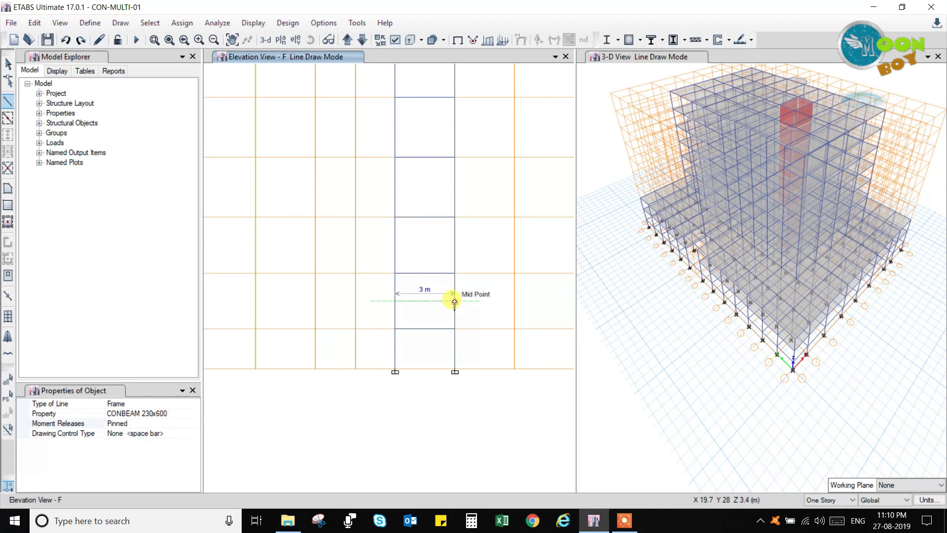
click(455, 302)
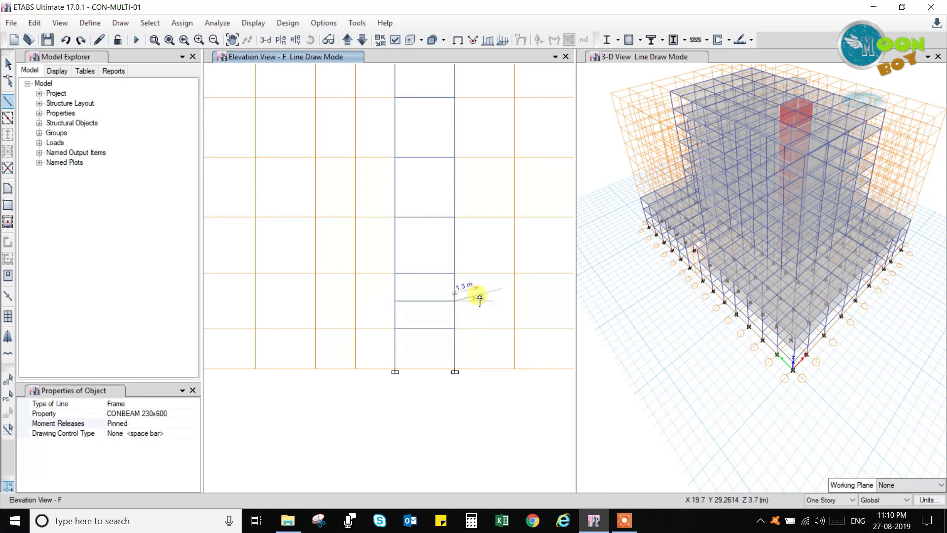
right_click(479, 298)
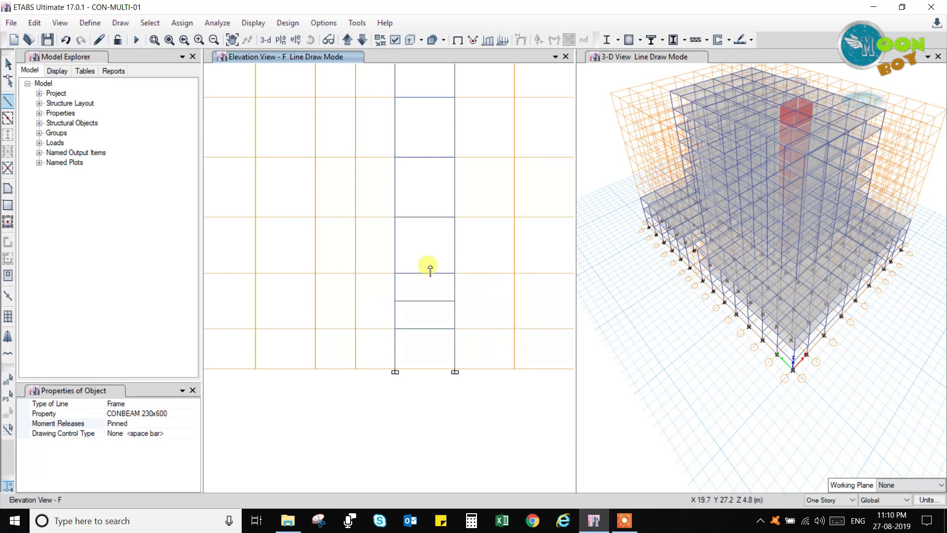
Draw mid-height beams between the two columns in the three storeys from the cellar floor up to F2.
click(396, 246)
click(455, 245)
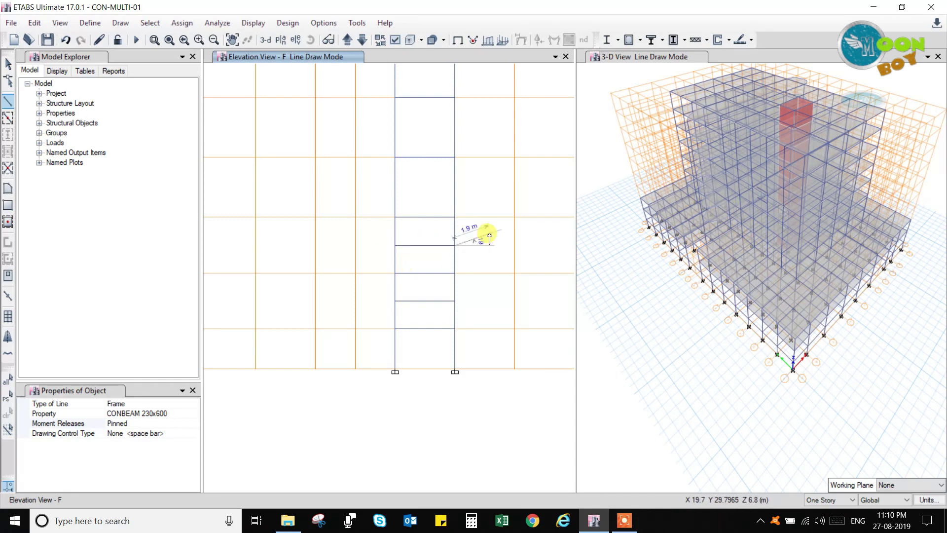
right_click(486, 239)
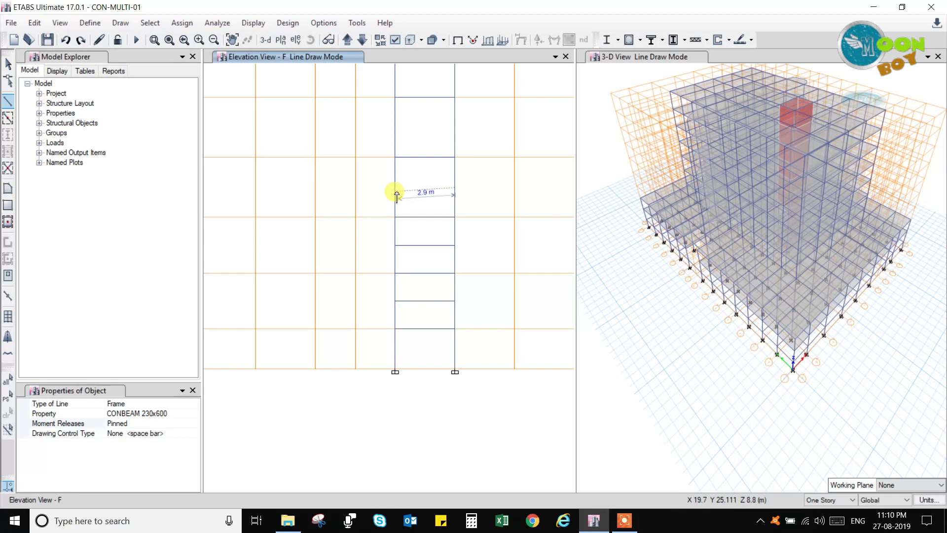
click(394, 188)
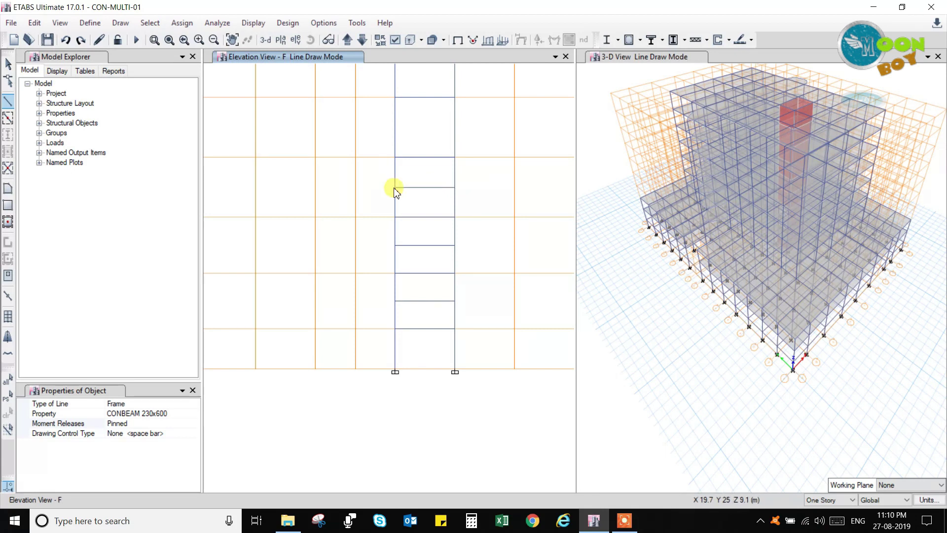
right_click(484, 183)
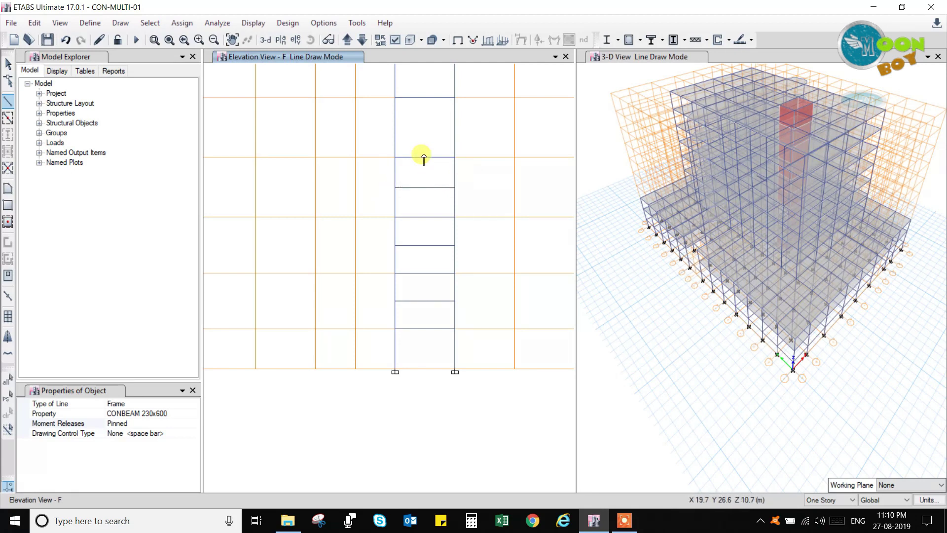
click(396, 127)
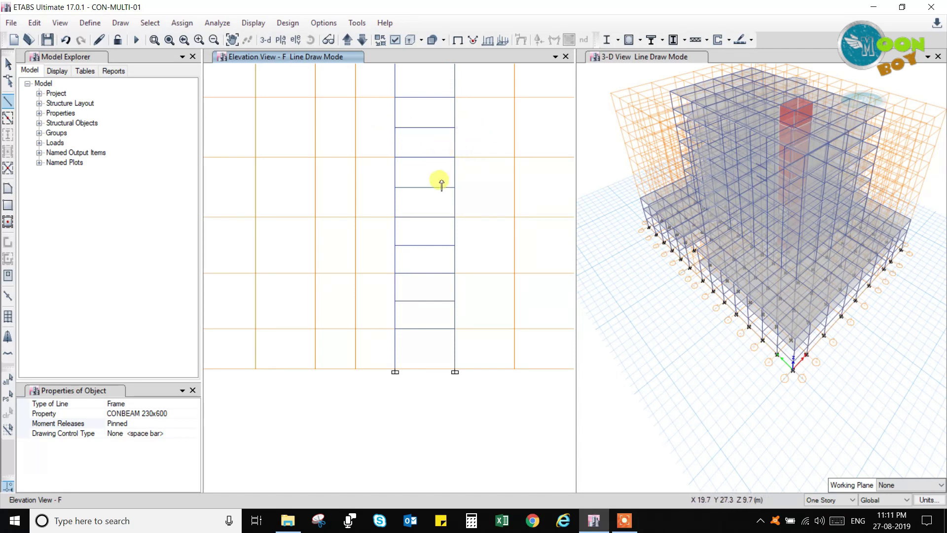
Draw 3 m beams joining the column midpoints in the storeys F2 to F3 and F3 to F4.
scroll(440, 200, down, 3)
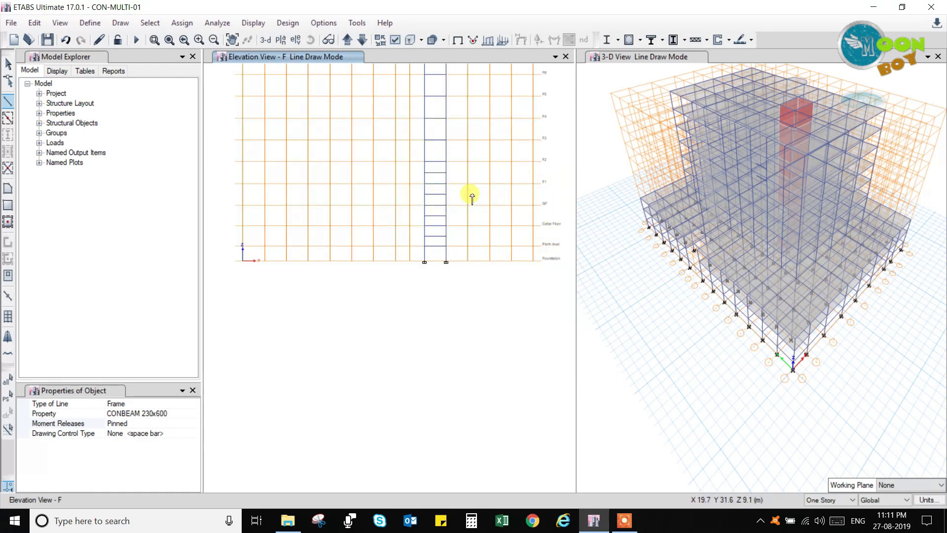
click(426, 153)
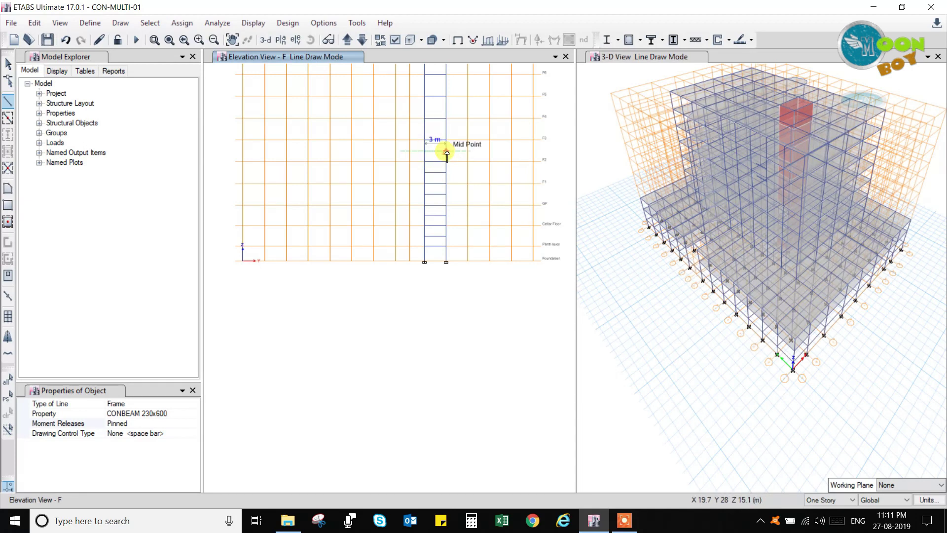
click(446, 154)
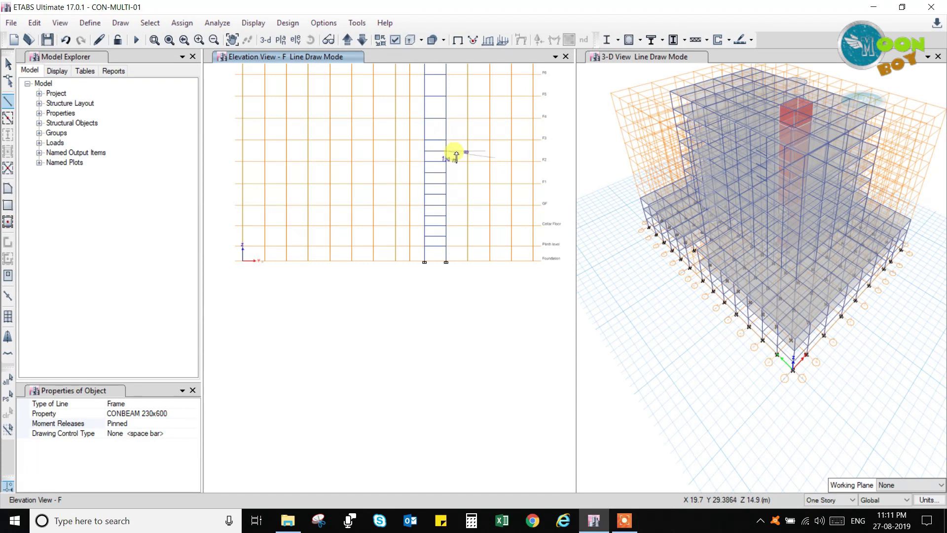
right_click(456, 154)
click(424, 130)
click(448, 131)
right_click(484, 146)
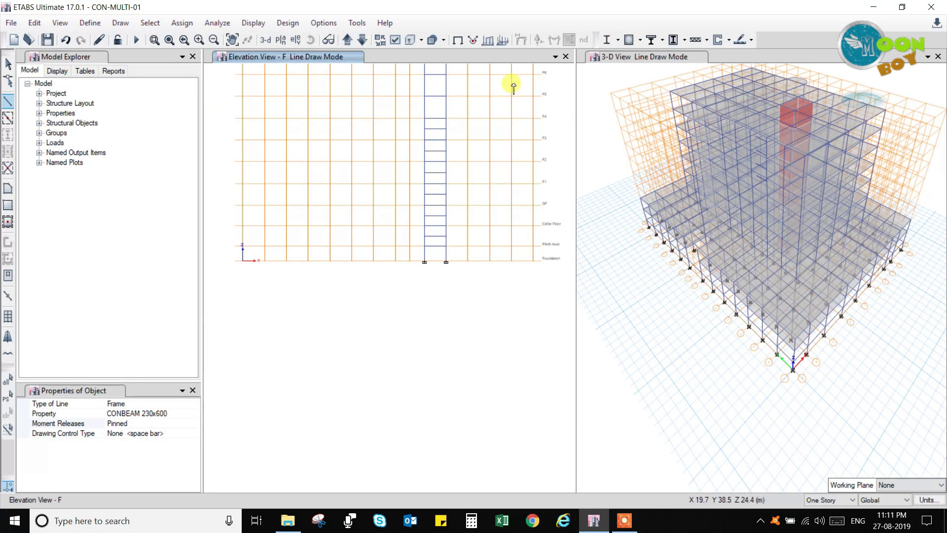
Draw mid-height beams between the two columns in the top three storeys from F4 to F7, and end line drawing.
middle_drag(434, 106, 456, 196)
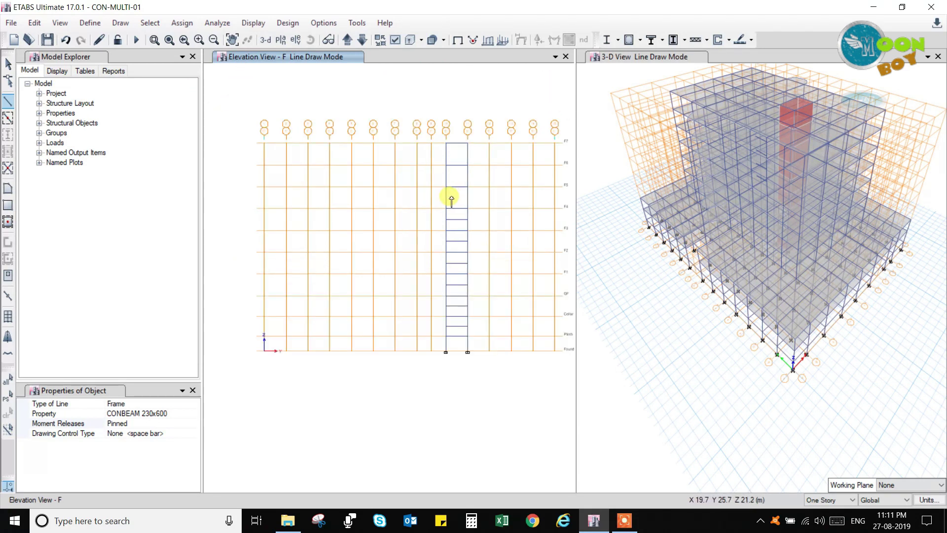
click(446, 199)
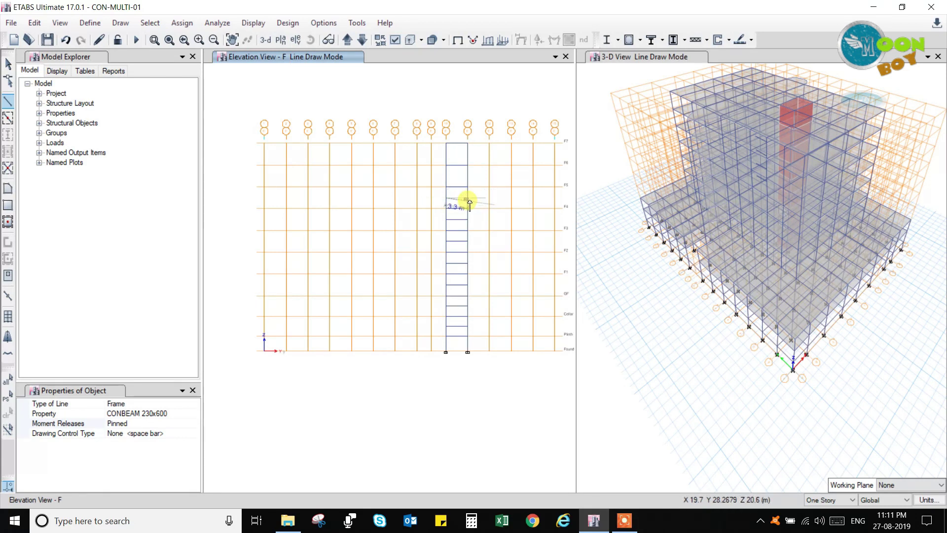
click(468, 199)
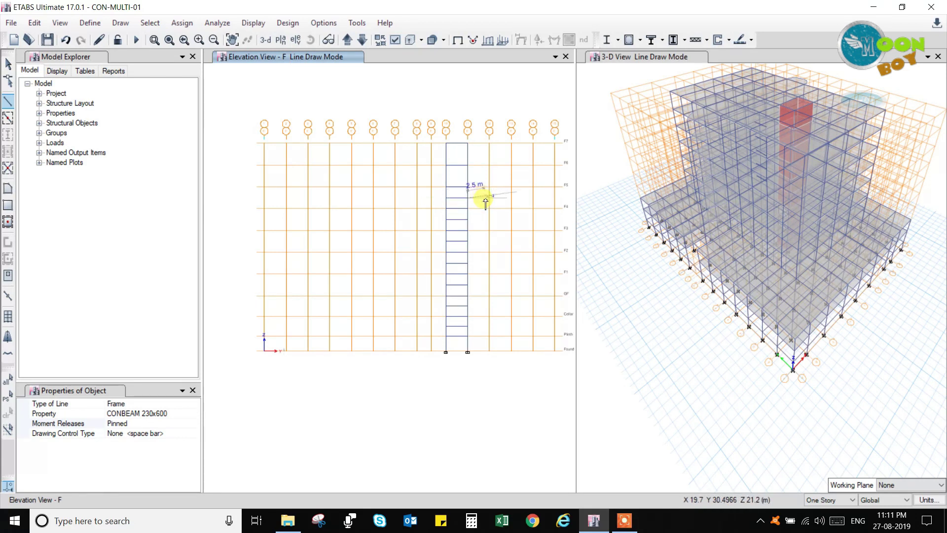
key(Escape)
click(447, 177)
click(468, 177)
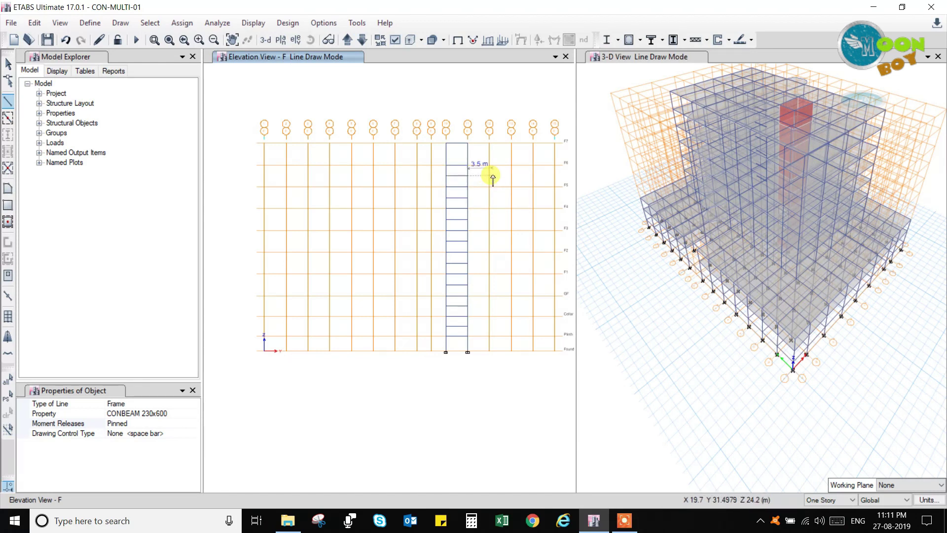
right_click(492, 175)
click(447, 157)
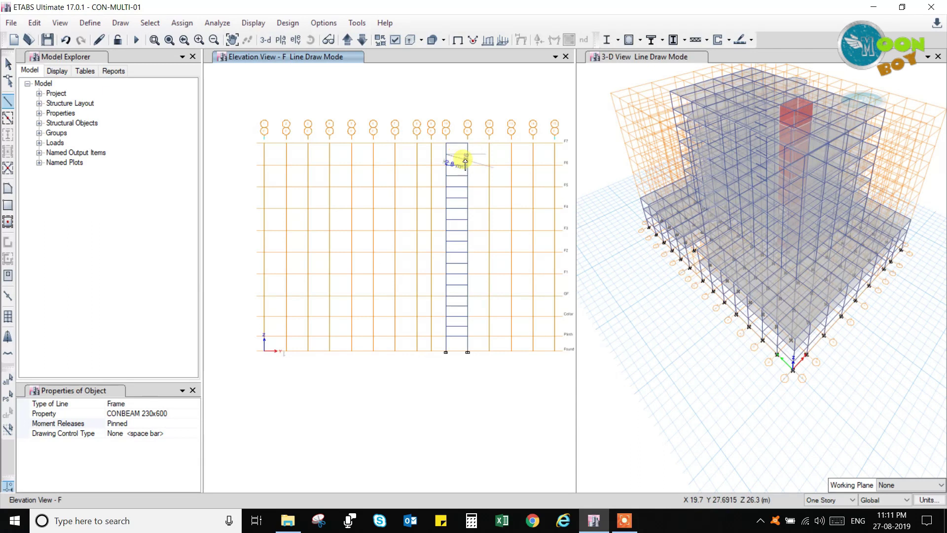
click(468, 157)
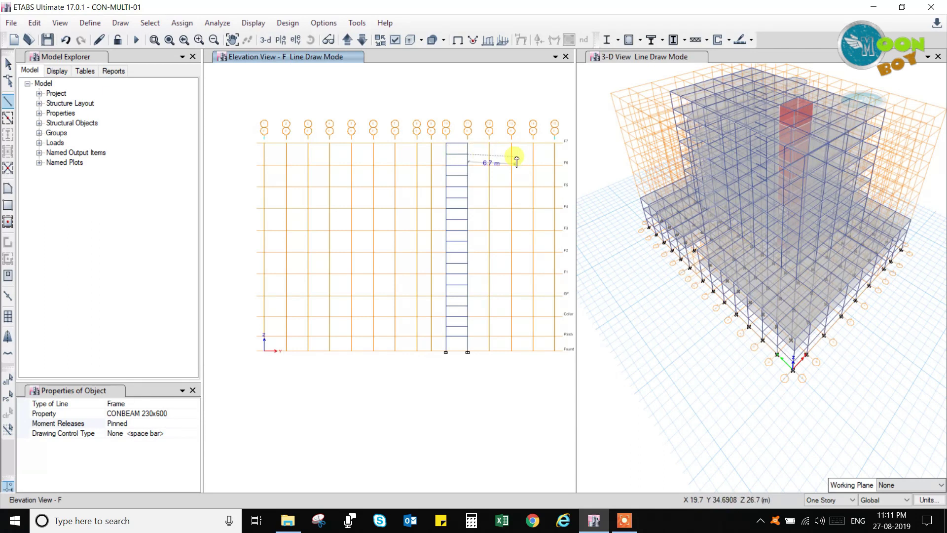
right_click(514, 160)
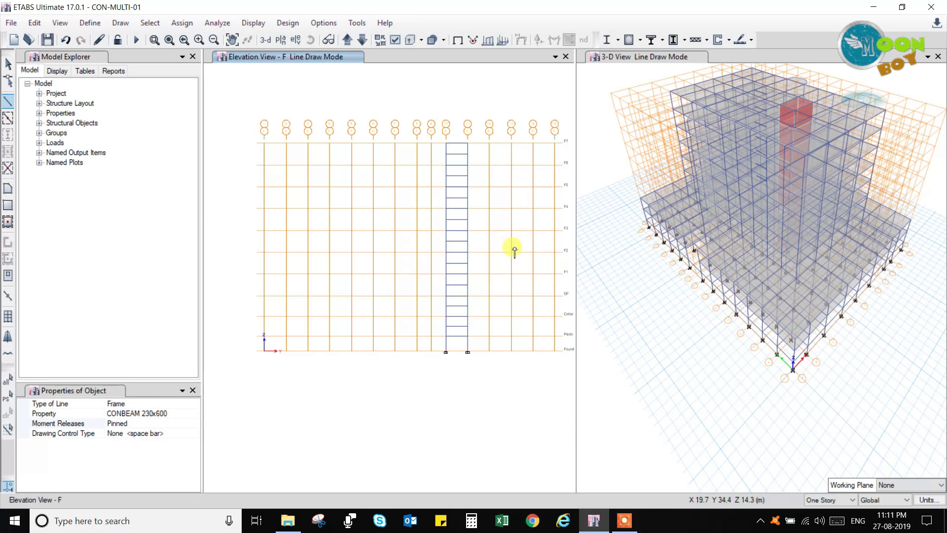
click(10, 64)
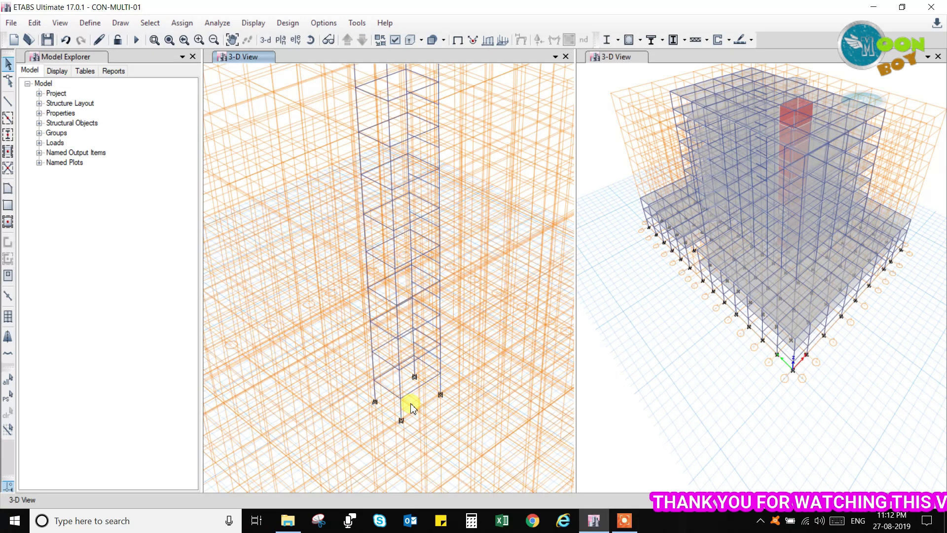
Examine the mid-height beams along the full height of the isolated bay in the 3-D view.
scroll(413, 407, up, 5)
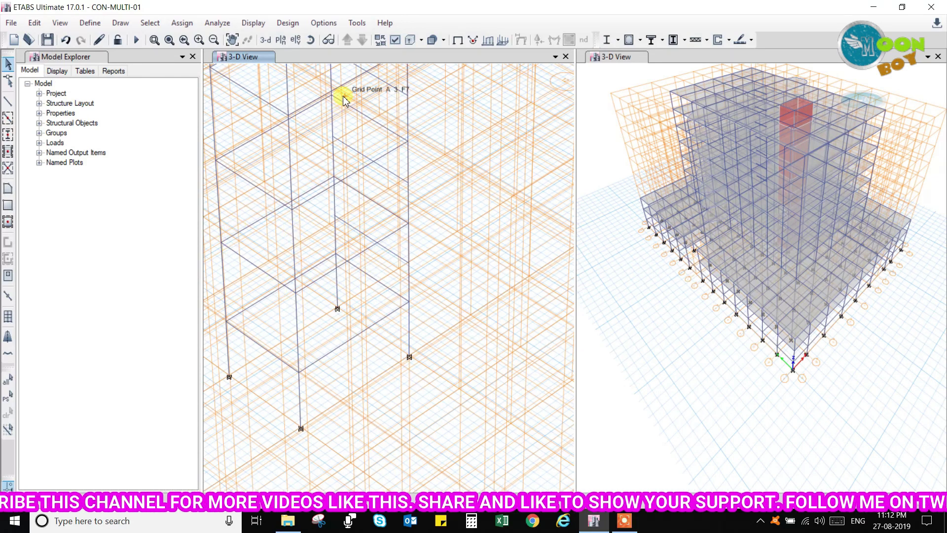
scroll(339, 263, down, 3)
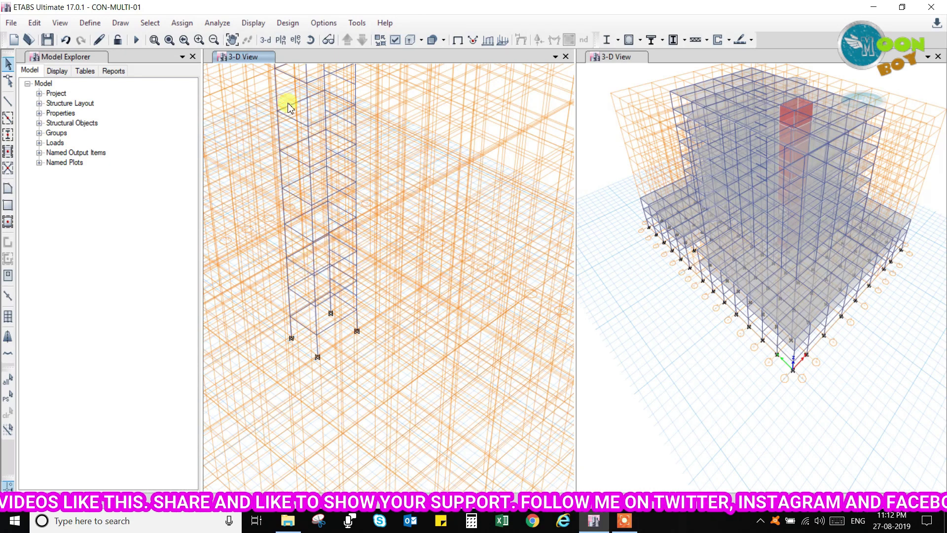
scroll(306, 246, down, 5)
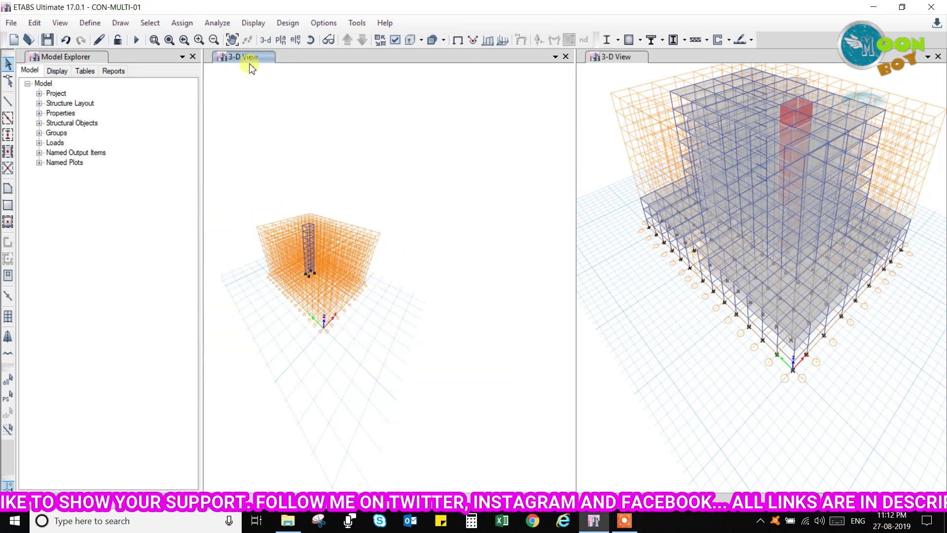
click(35, 23)
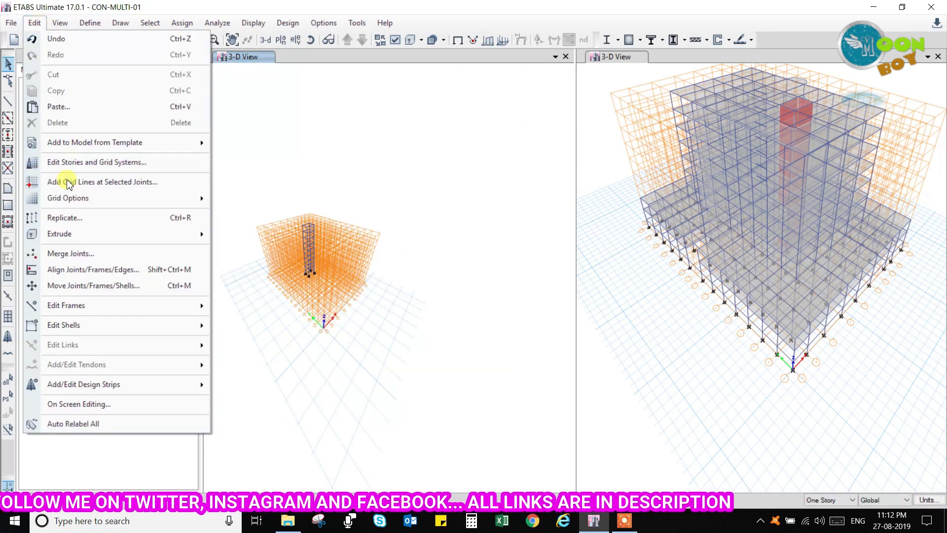
Review the storey heights and elevations in the story data table, and close it without changes.
click(78, 168)
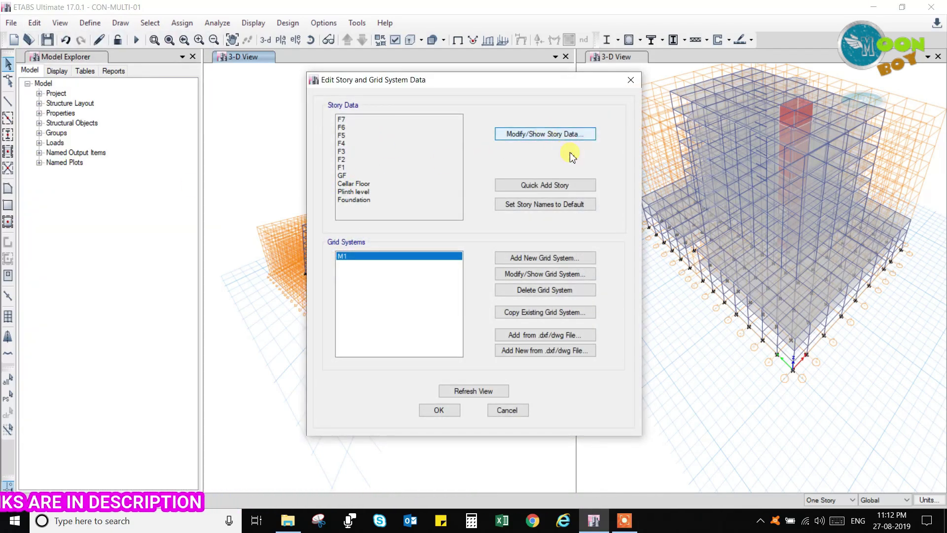
click(568, 134)
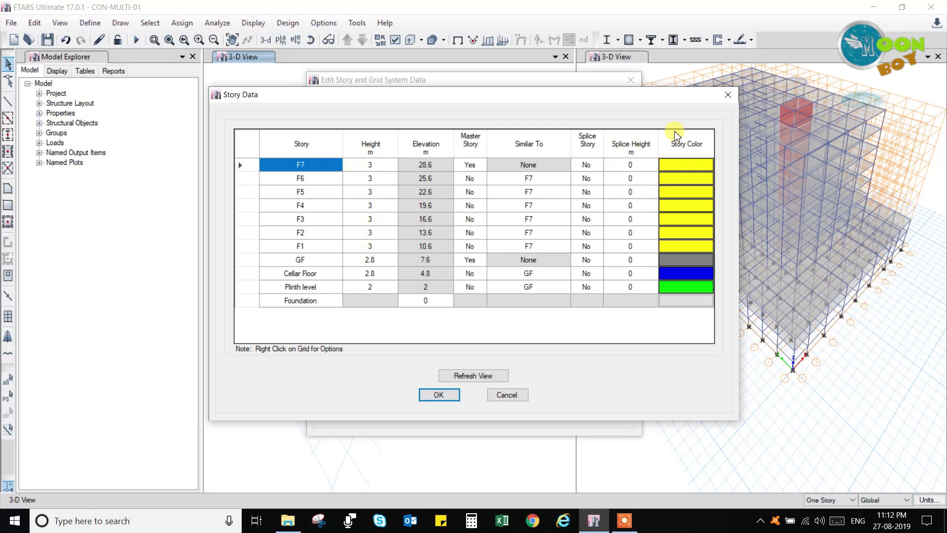
click(725, 96)
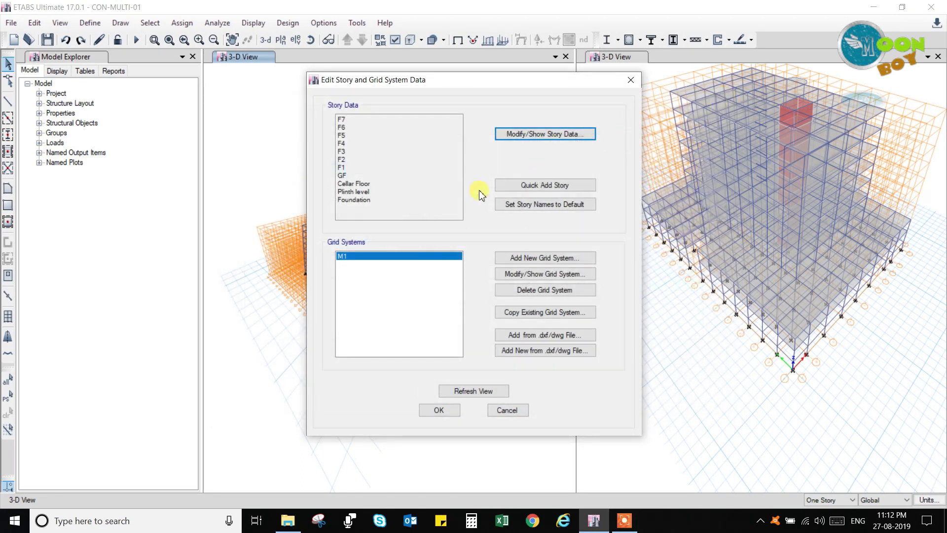
click(632, 81)
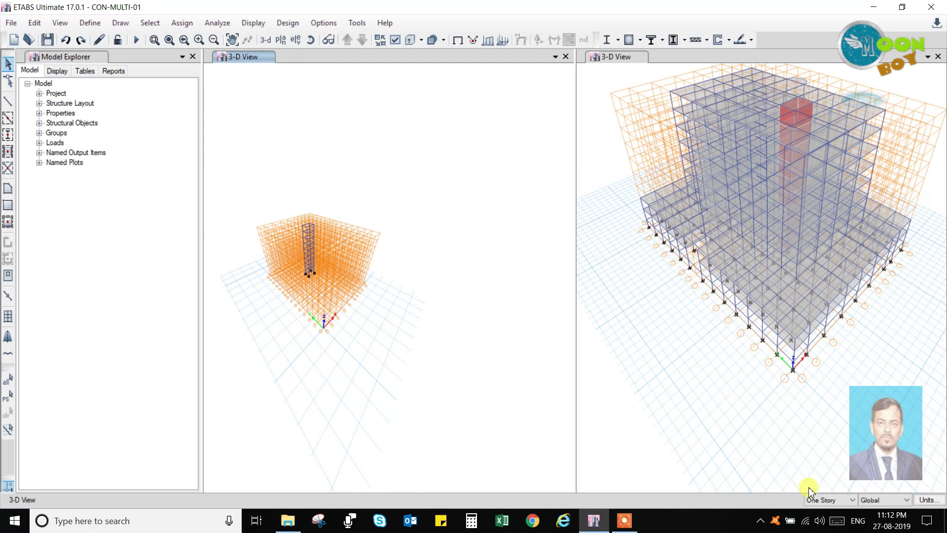
Hide the grid system in the 3-D view of the isolated bay.
scroll(294, 255, up, 5)
scroll(300, 250, down, 4)
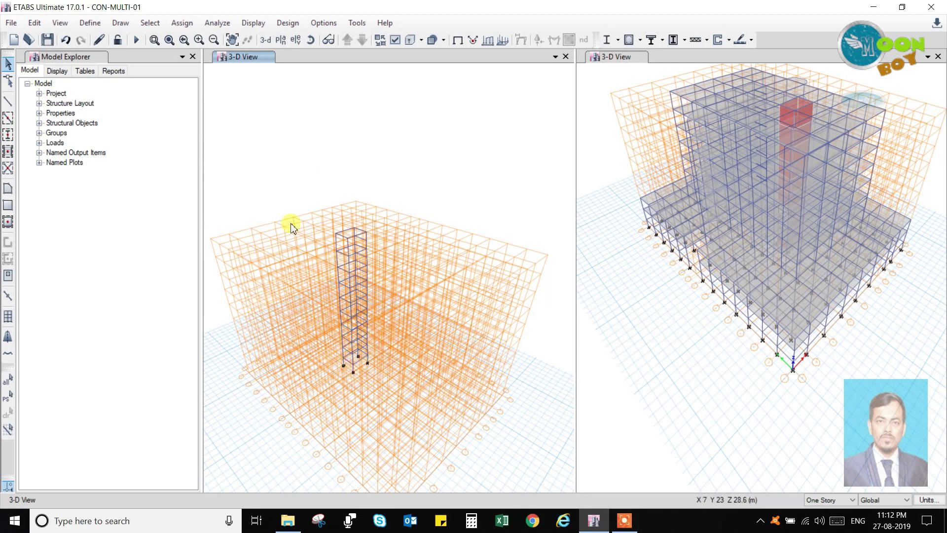
click(61, 24)
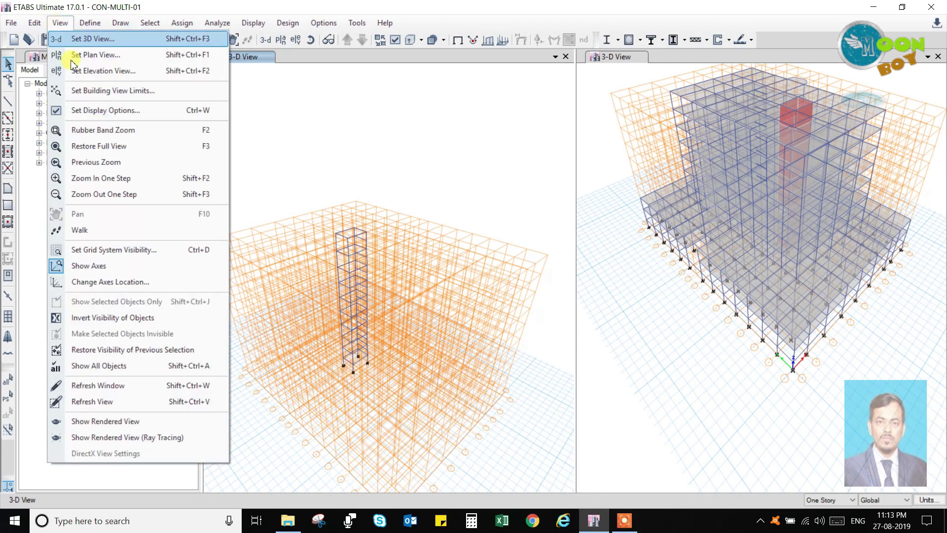
click(106, 250)
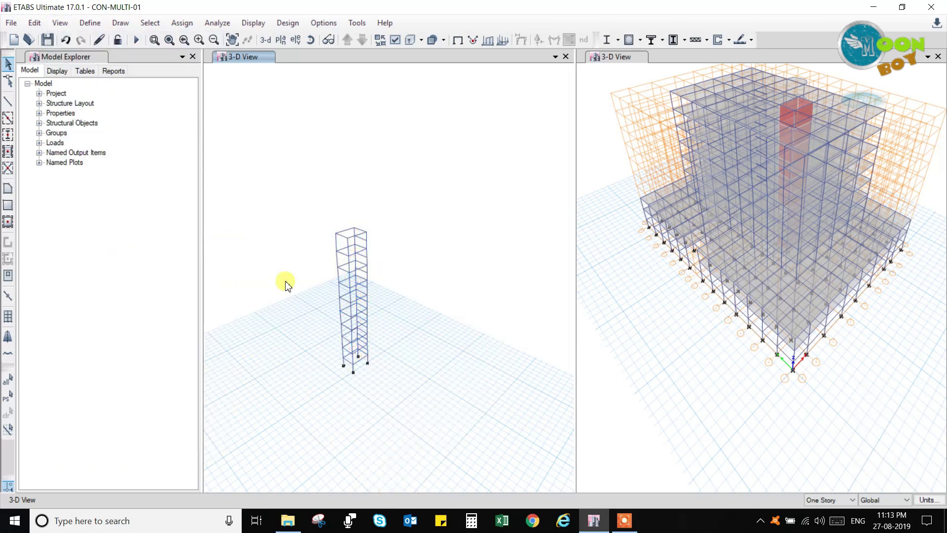
scroll(343, 355, up, 4)
scroll(345, 352, up, 3)
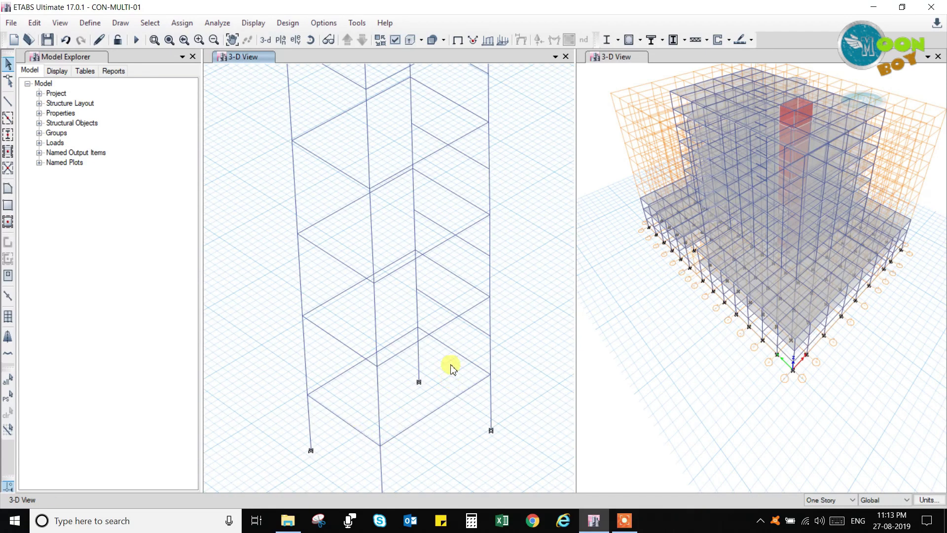
Check the Slab125 1way entry among the defined slab section properties.
click(90, 23)
mouse_move(186, 64)
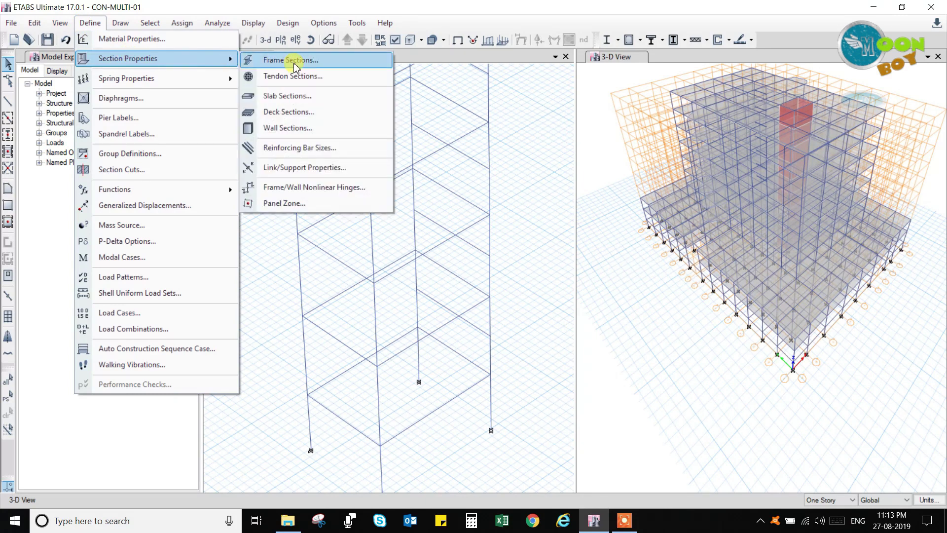
click(288, 96)
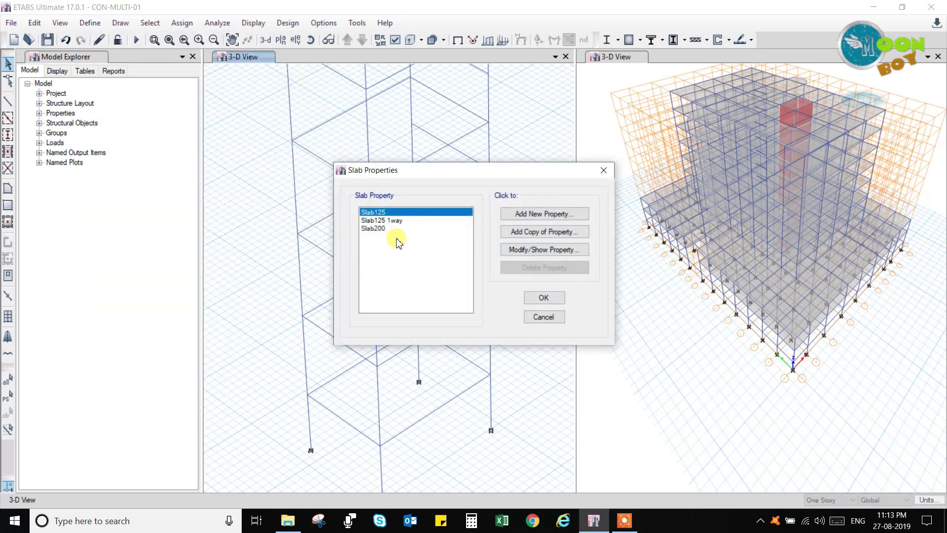
click(394, 221)
key(Return)
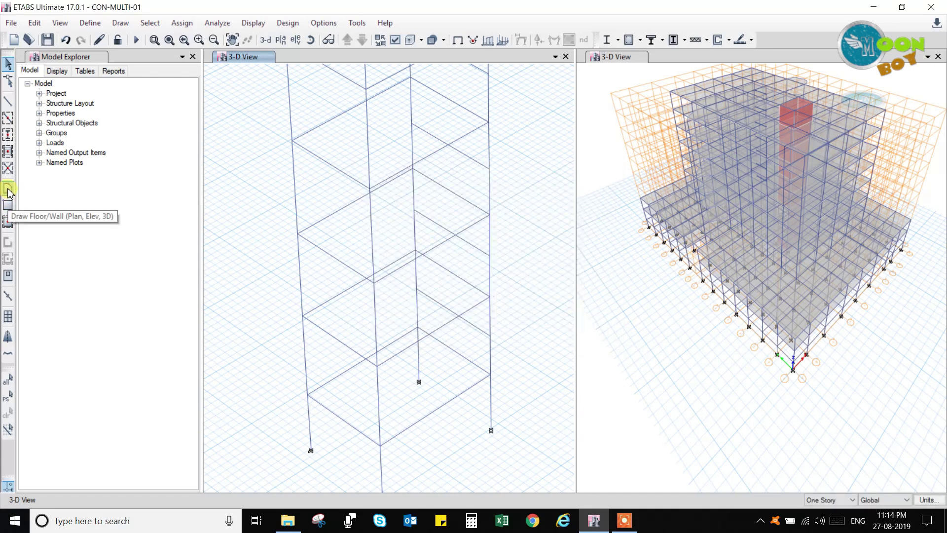
Start drawing a floor object with property Slab125 1way, local axis 90 and straight-line edges.
click(8, 191)
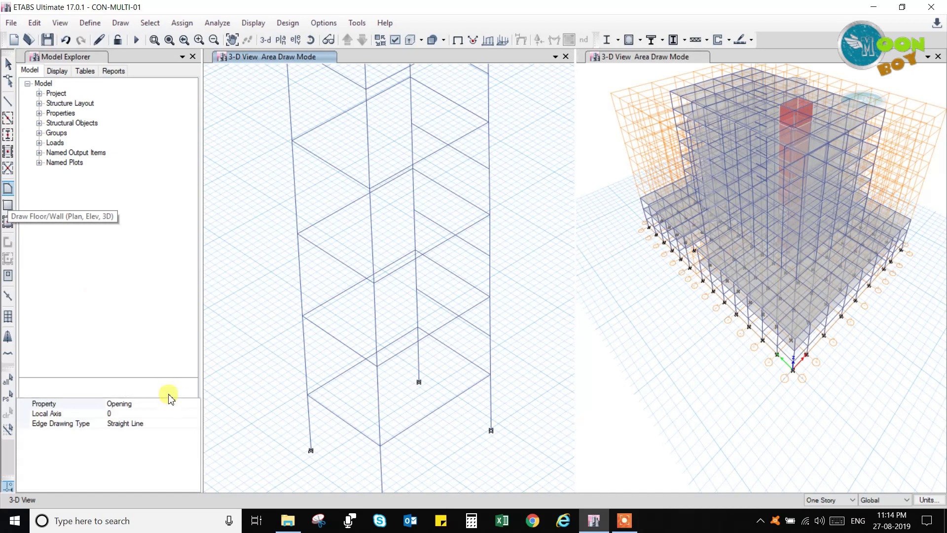
click(143, 405)
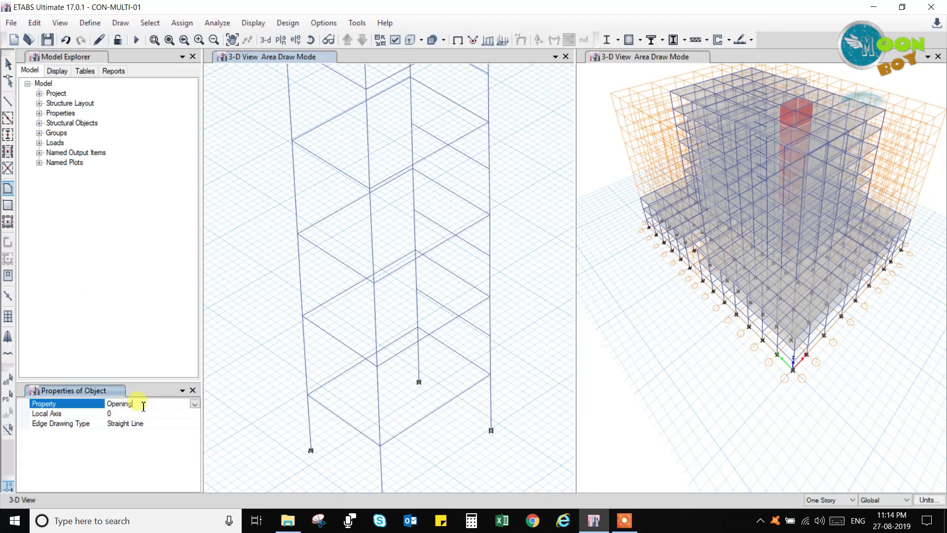
click(196, 404)
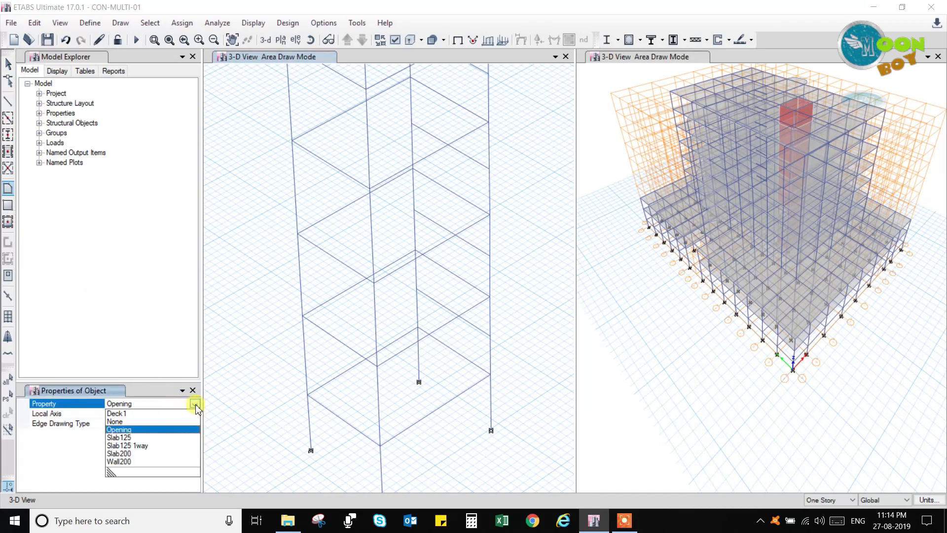
click(138, 445)
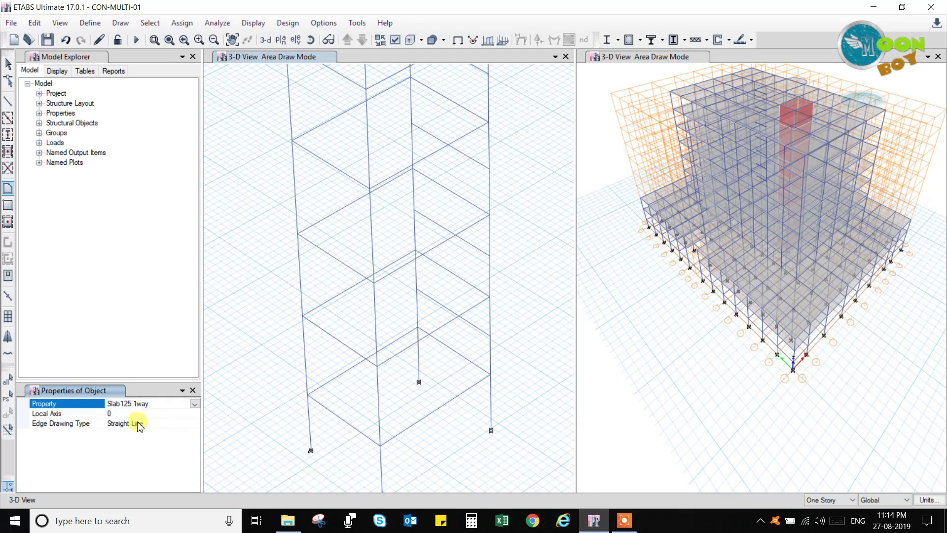
click(117, 414)
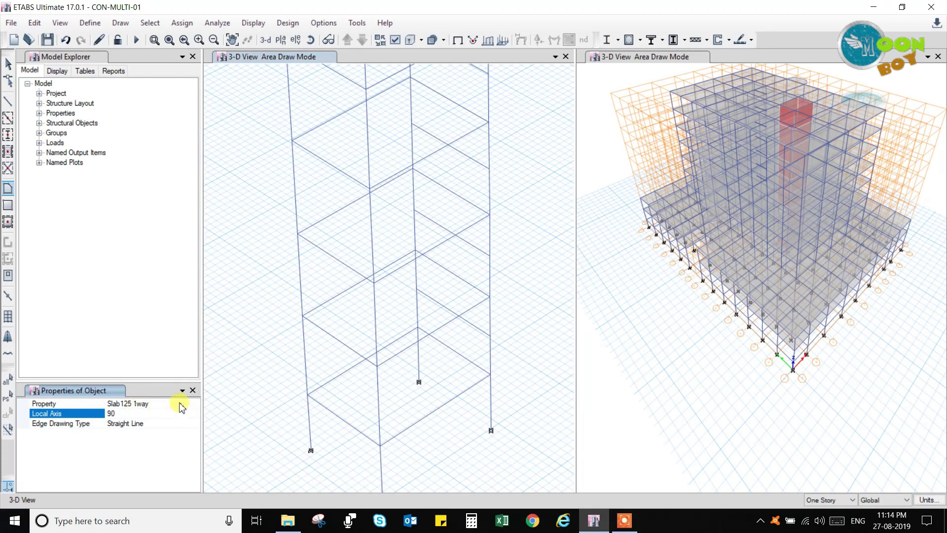
click(163, 405)
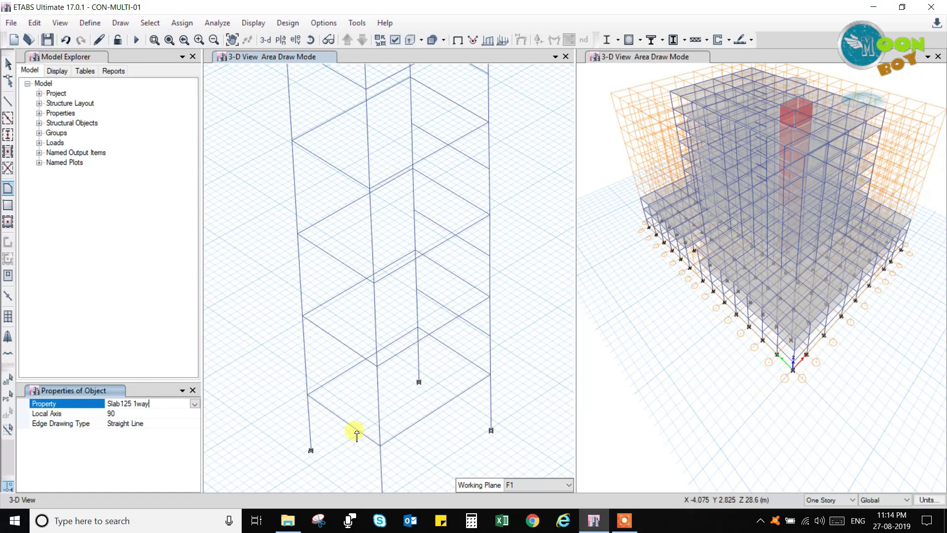
Draw the lower inclined stair slab over half the bay width, from the plinth-level beam up to the opposite mid-height beam.
scroll(348, 428, up, 2)
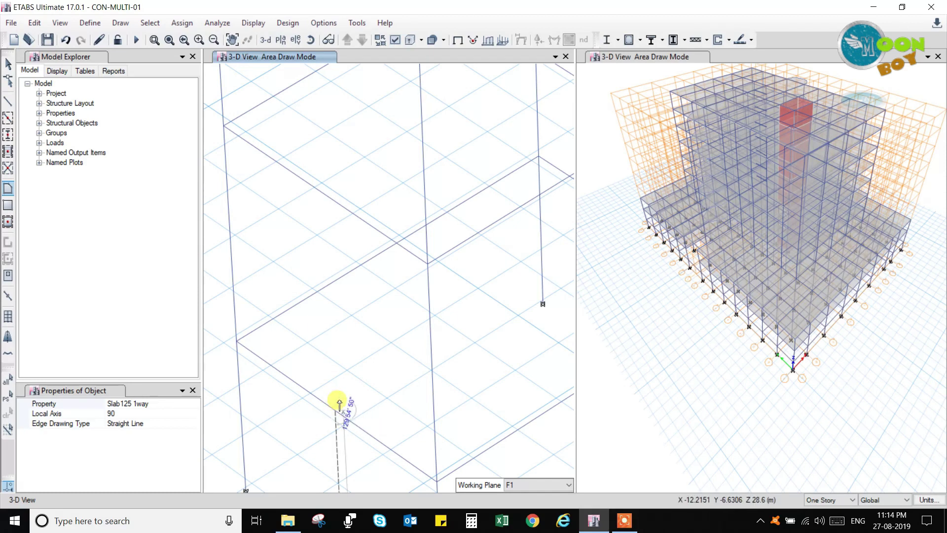
scroll(345, 395, down, 3)
scroll(354, 391, up, 3)
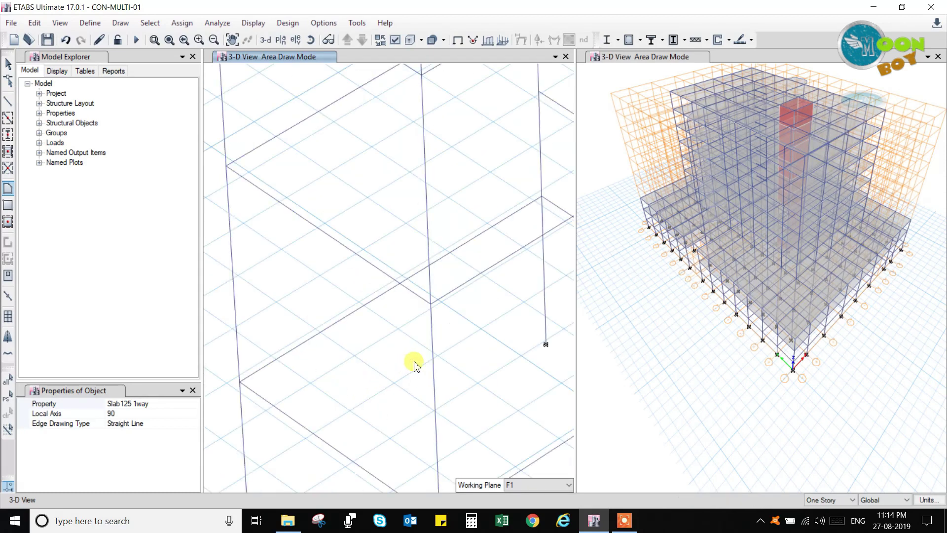
scroll(414, 365, down, 2)
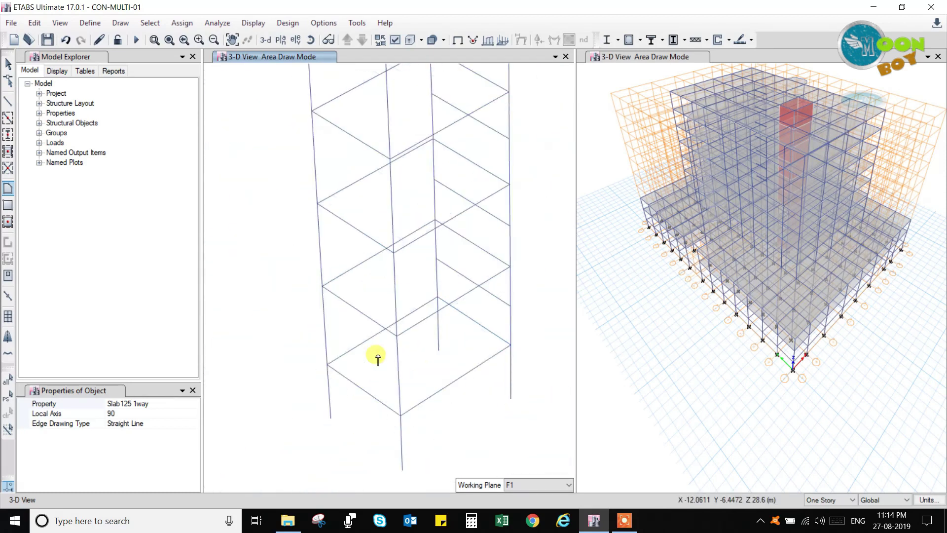
click(473, 283)
click(511, 306)
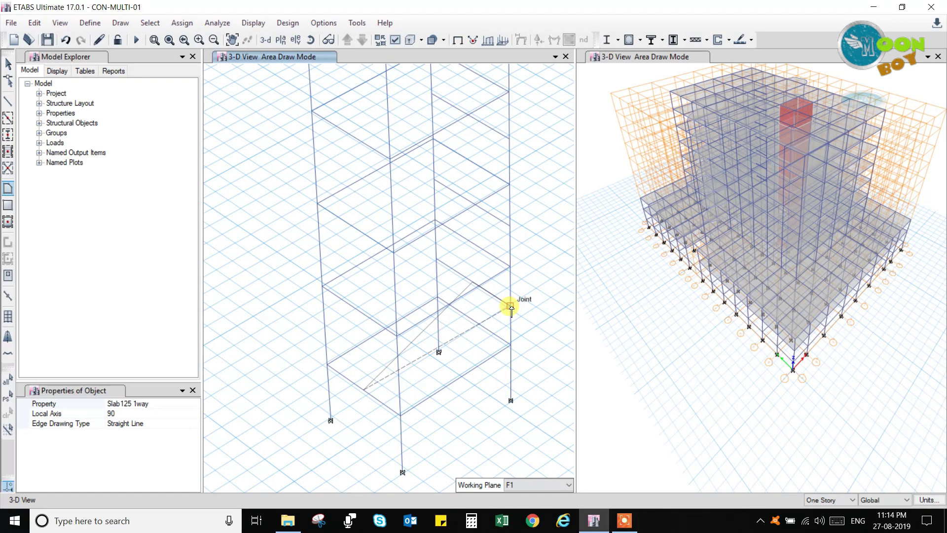
click(402, 417)
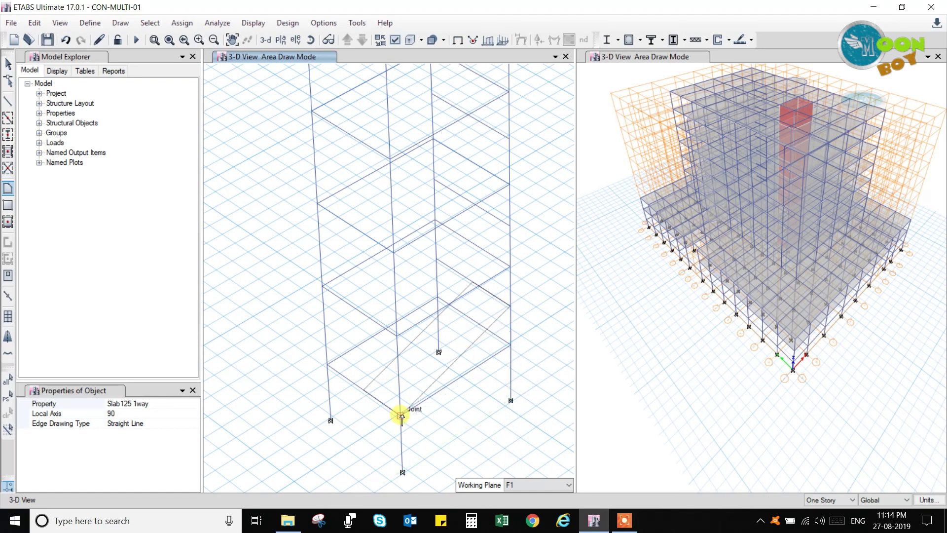
double_click(364, 392)
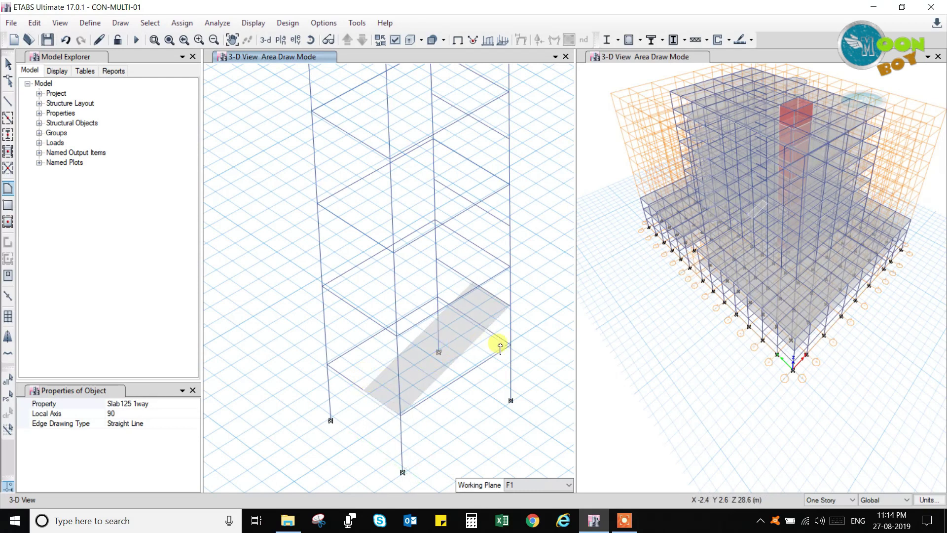
Draw the returning 1.5 m wide stair slab from the mid-height beam up to the cellar floor beam, and end area drawing.
click(473, 283)
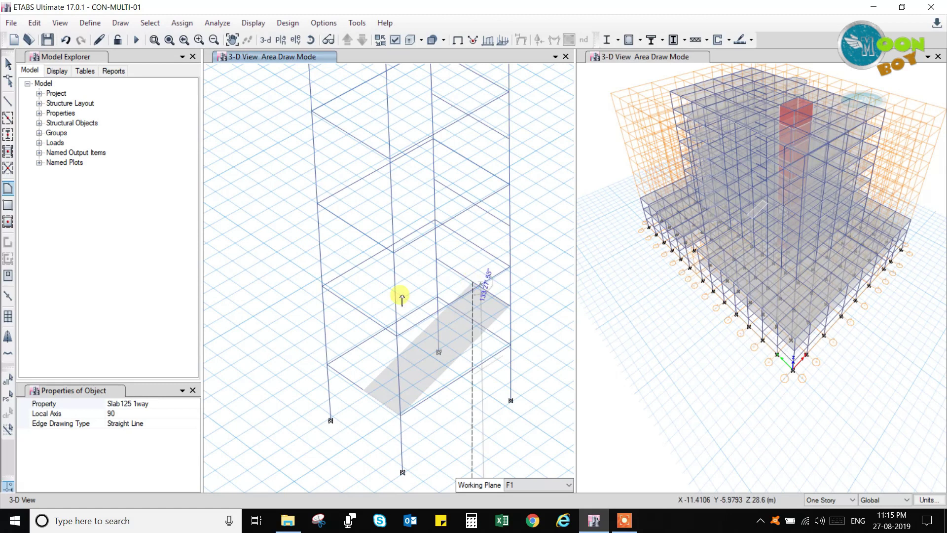
click(360, 310)
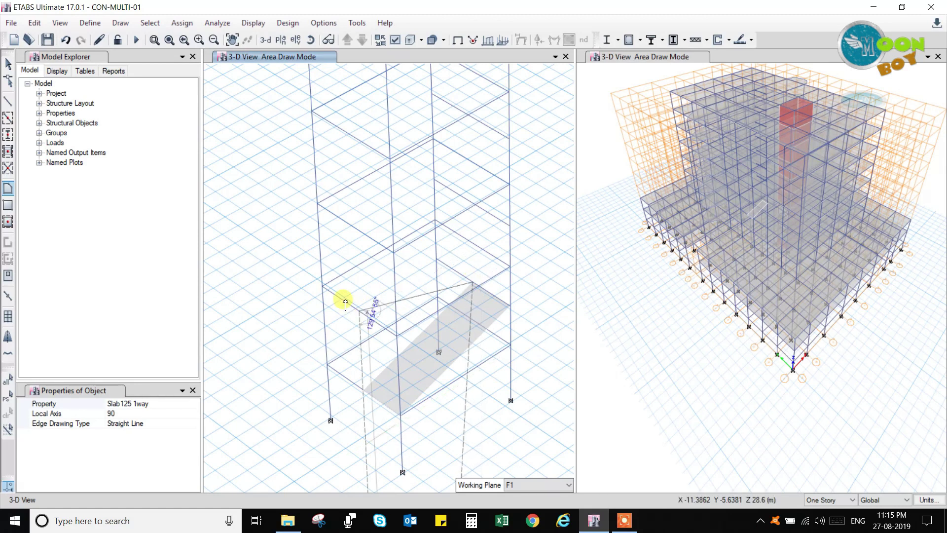
click(324, 285)
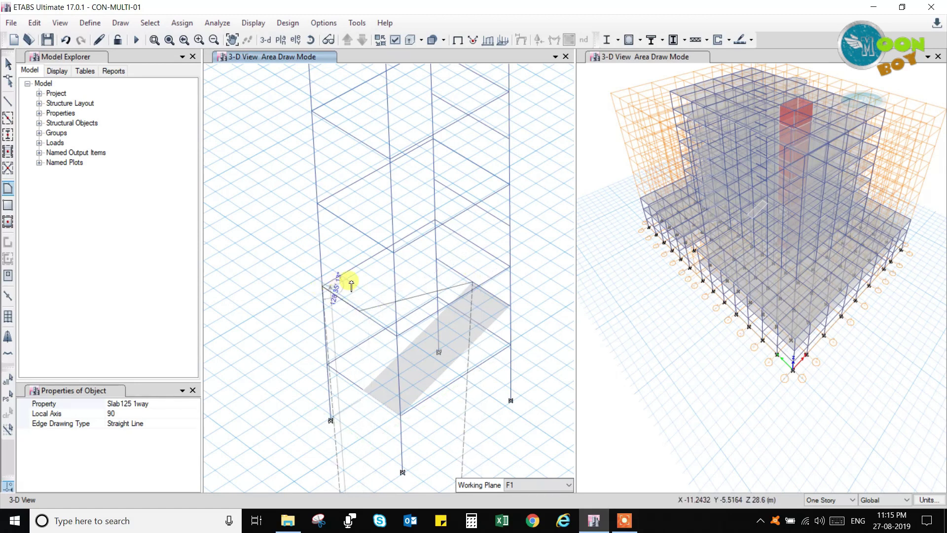
click(436, 257)
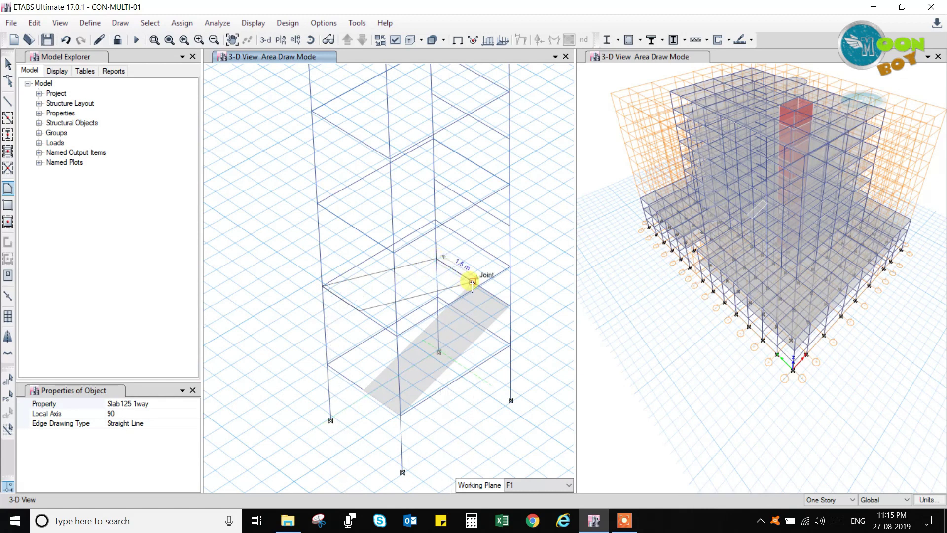
double_click(472, 283)
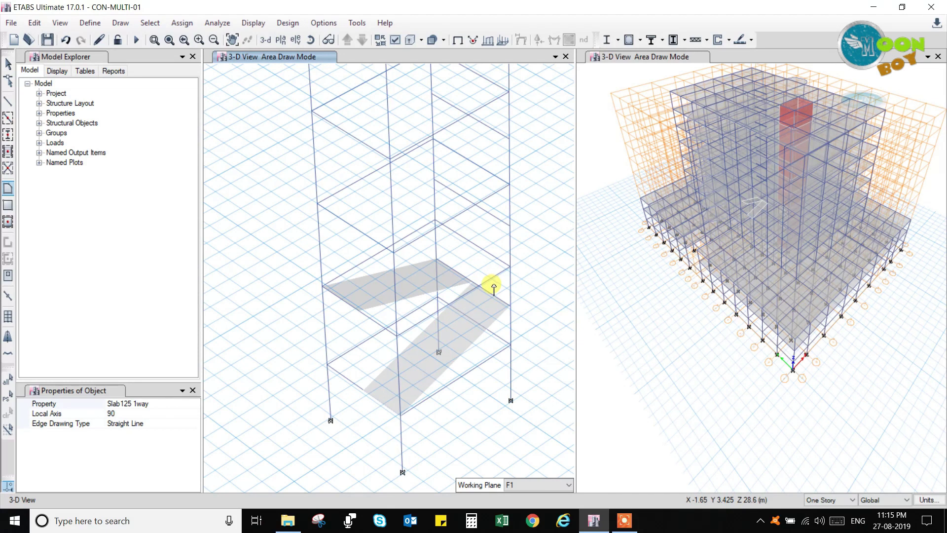
key(Escape)
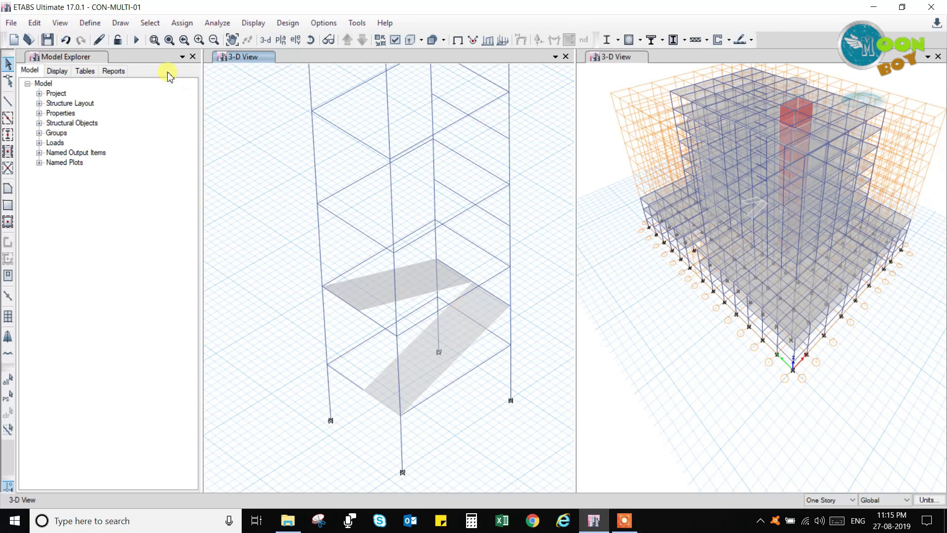
Show the shell local axes using a 0 deg rotation from default orientation, and examine them on the two stair slabs.
click(182, 23)
mouse_move(220, 71)
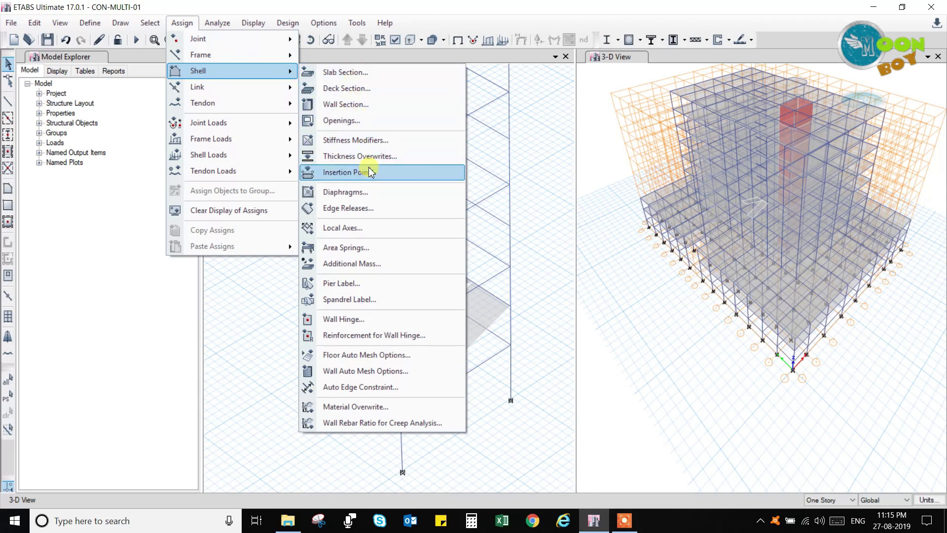
click(394, 228)
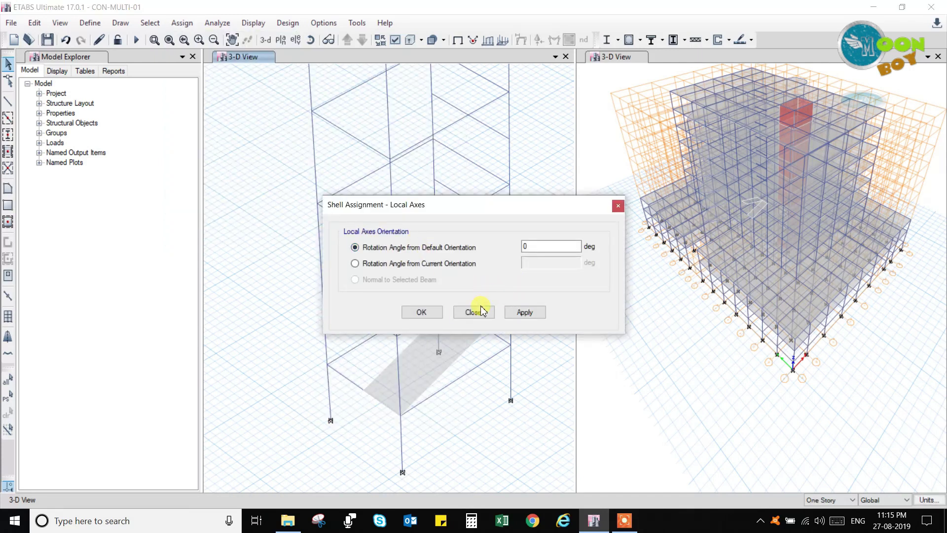
click(521, 314)
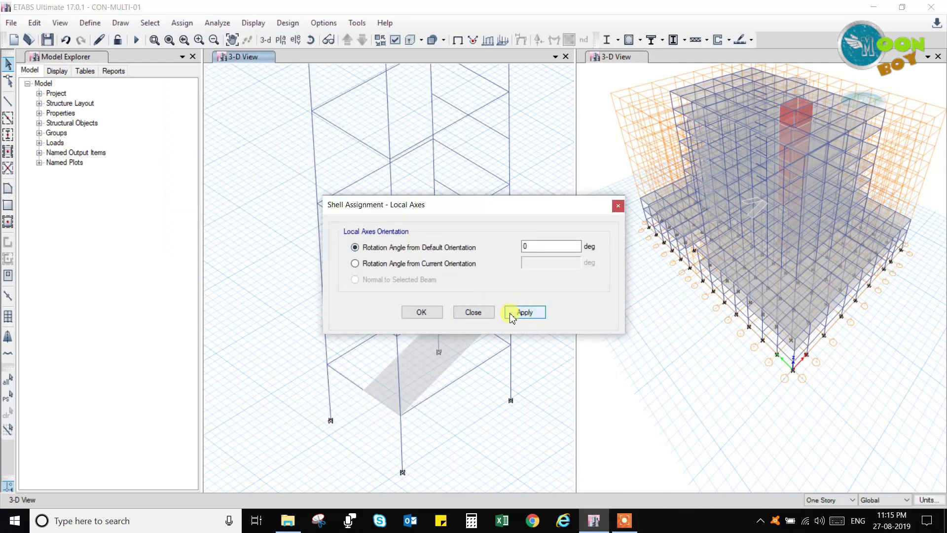
click(557, 300)
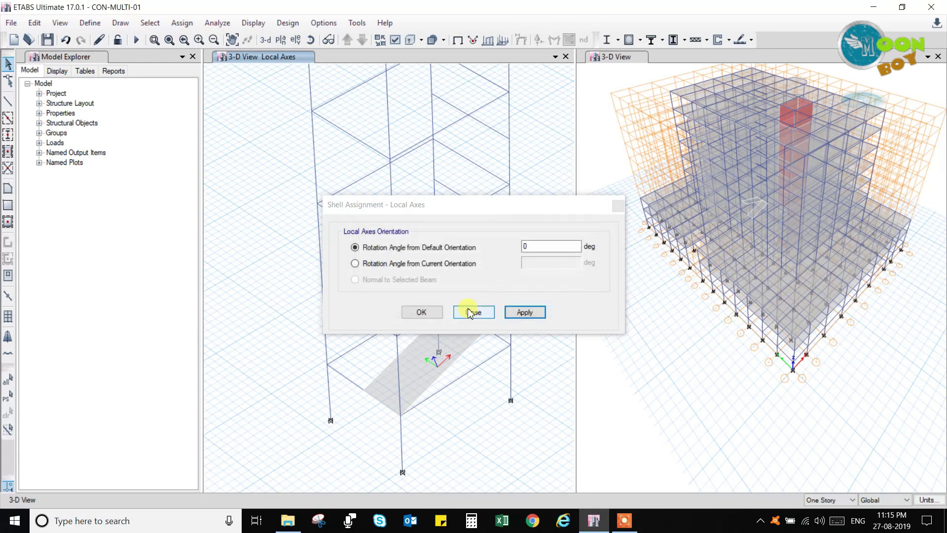
click(421, 312)
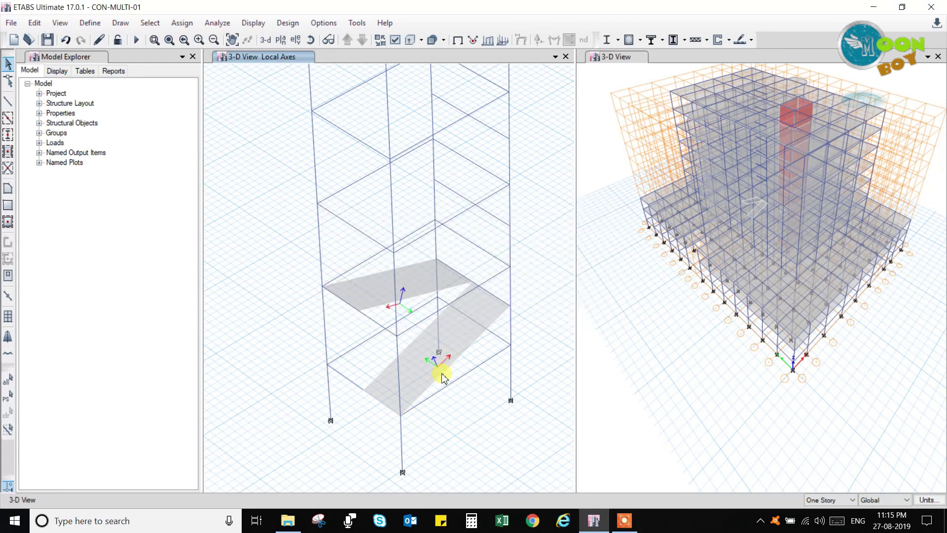
scroll(444, 377, up, 3)
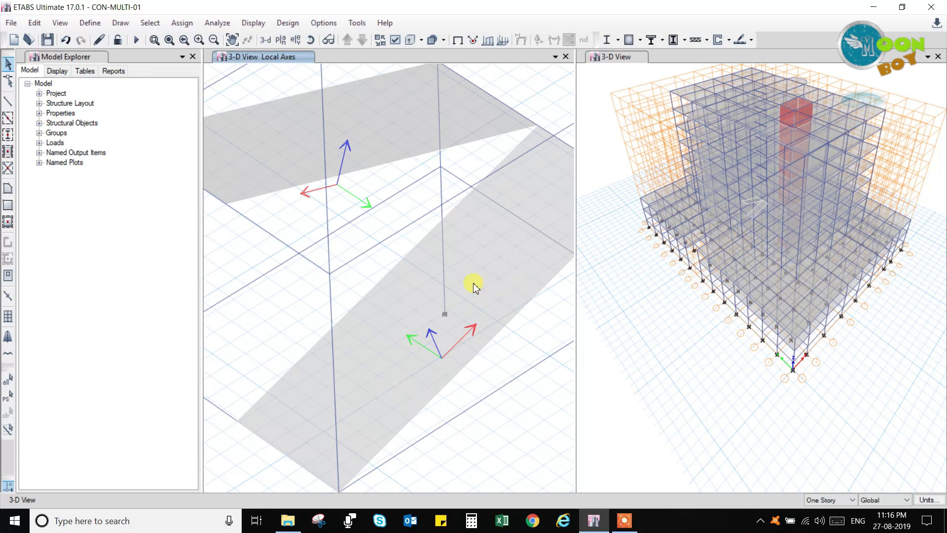
scroll(444, 275, down, 3)
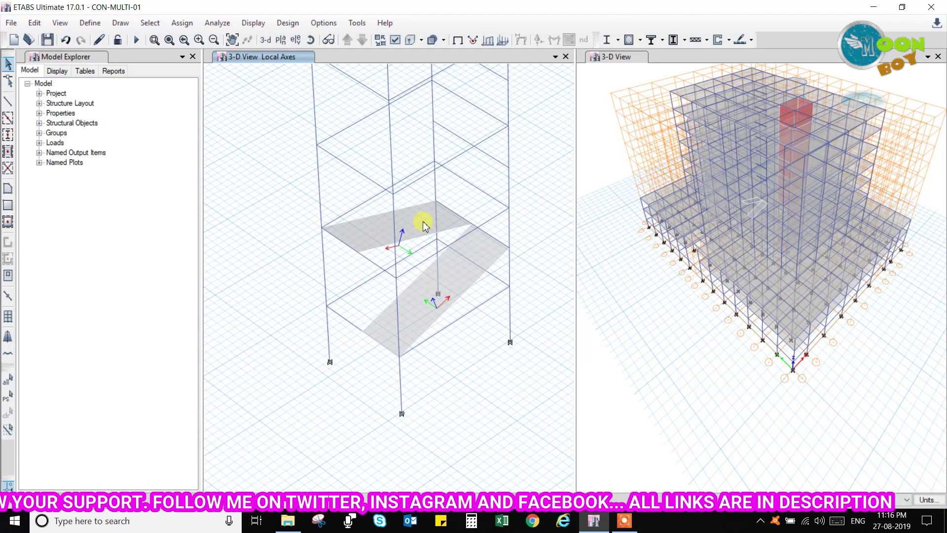
scroll(416, 300, down, 4)
scroll(416, 304, down, 3)
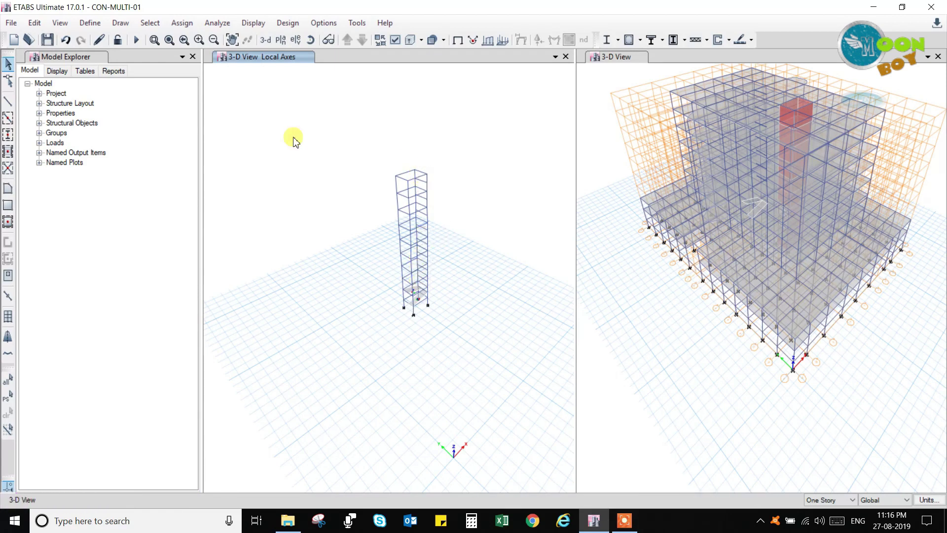
click(35, 23)
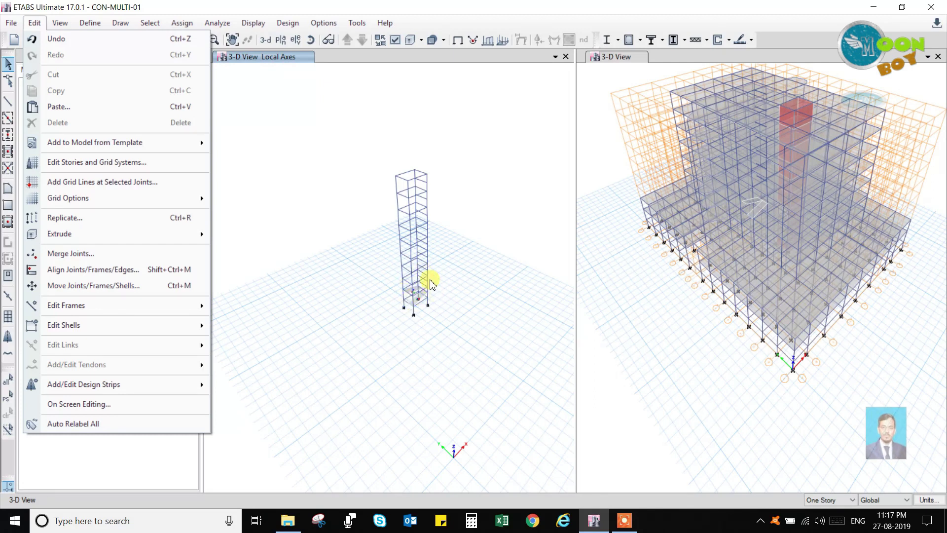
click(413, 302)
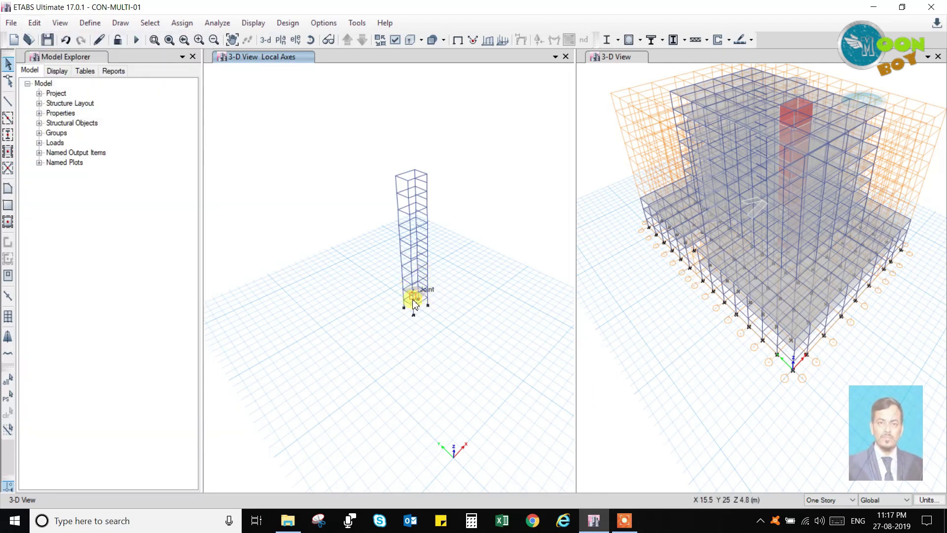
scroll(444, 284, up, 3)
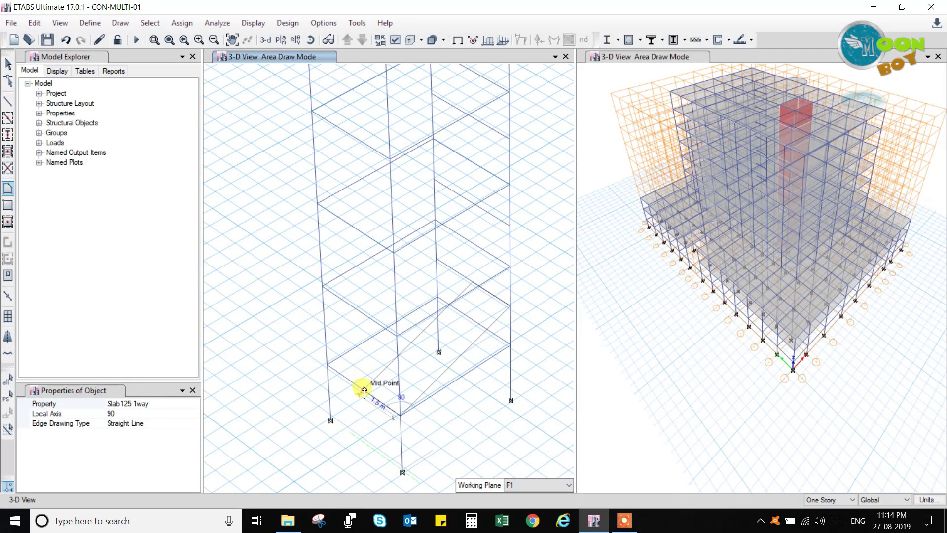
Finish the lower inclined slab at the plinth beam's midpoint and draw the returning half-width slab from the mid-height beam up to the cellar floor beam.
double_click(365, 392)
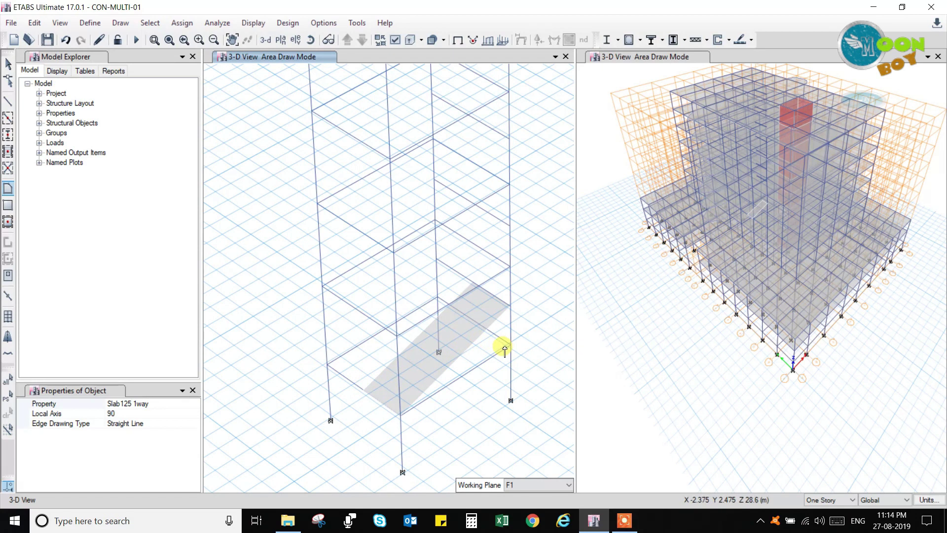
click(472, 283)
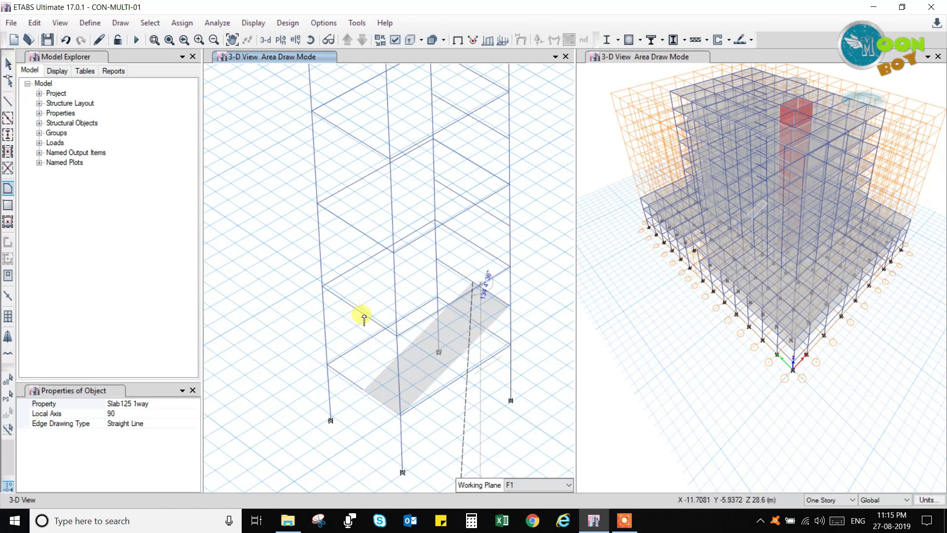
click(351, 309)
click(323, 285)
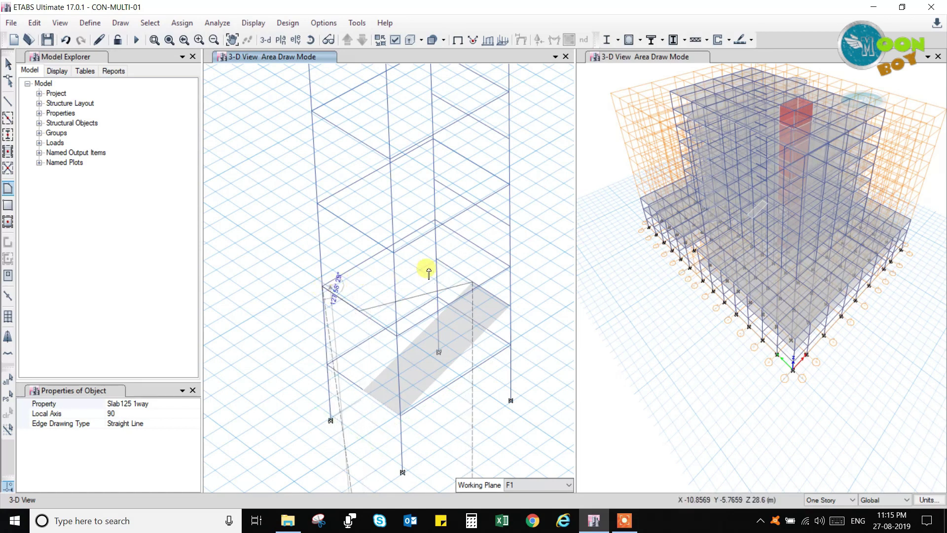
click(435, 258)
double_click(472, 284)
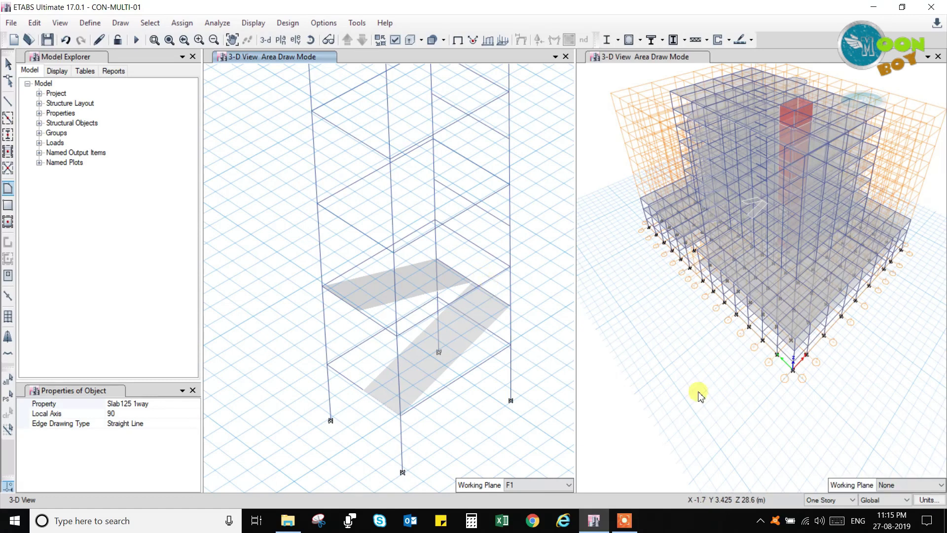
click(7, 66)
Clear the lower slab's selection, display the shell local axes at 0 deg rotation from default orientation, and examine them on both stair slabs.
click(452, 333)
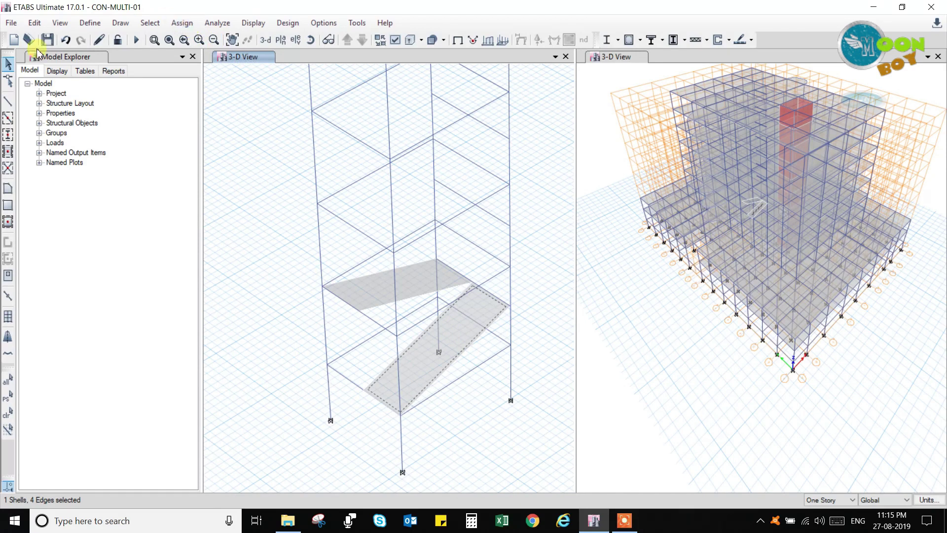
click(6, 428)
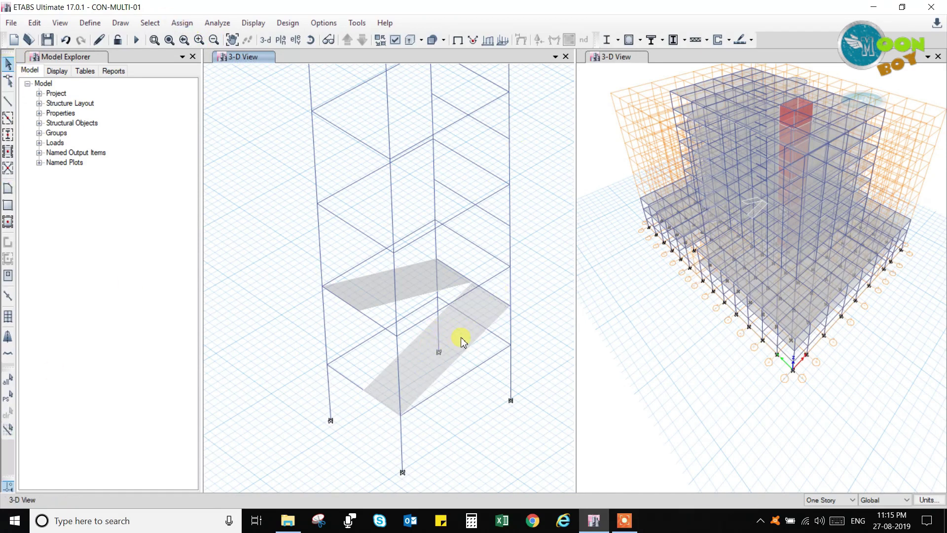
click(182, 22)
mouse_move(222, 71)
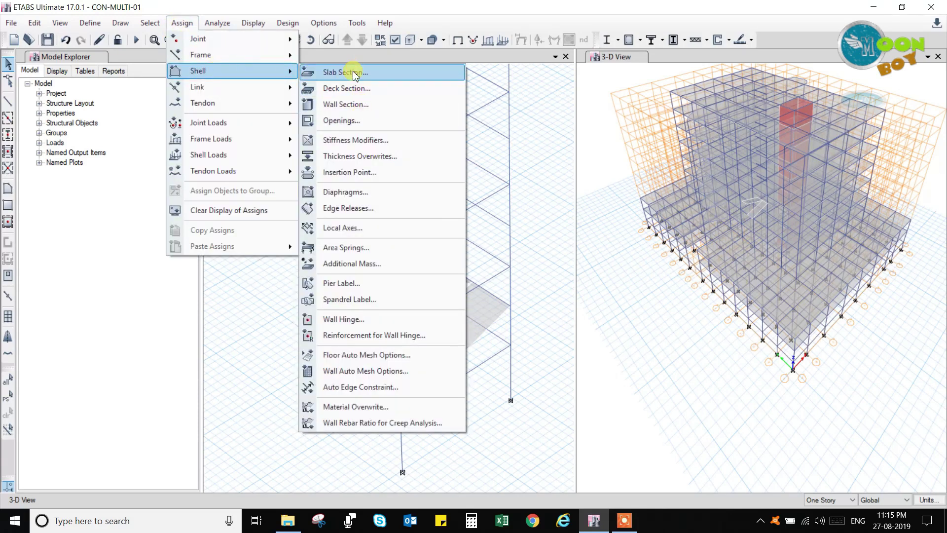
click(385, 229)
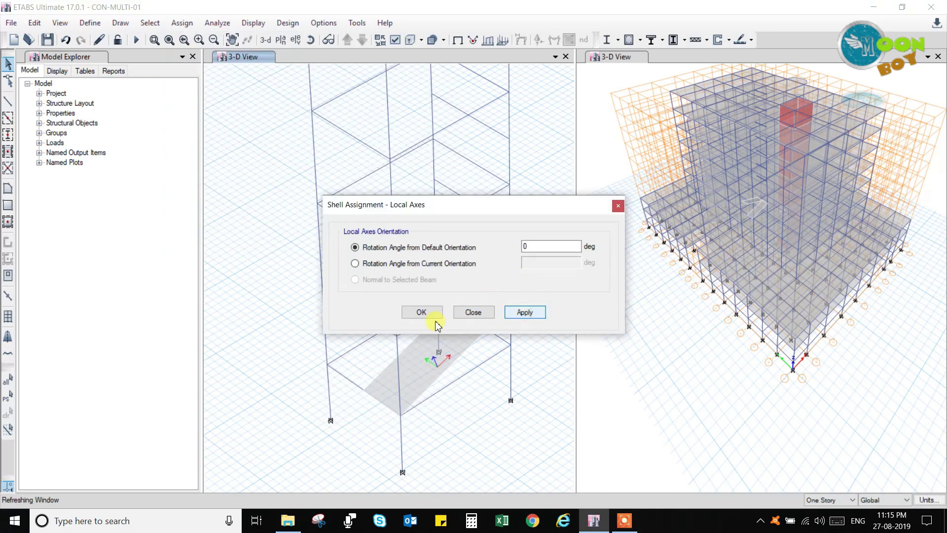
click(421, 312)
key(Return)
click(422, 312)
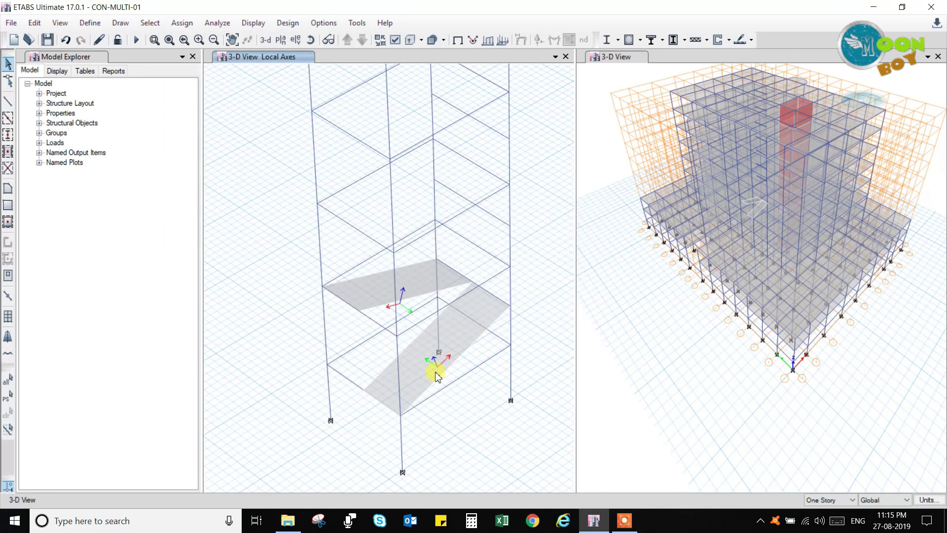
scroll(437, 376, up, 3)
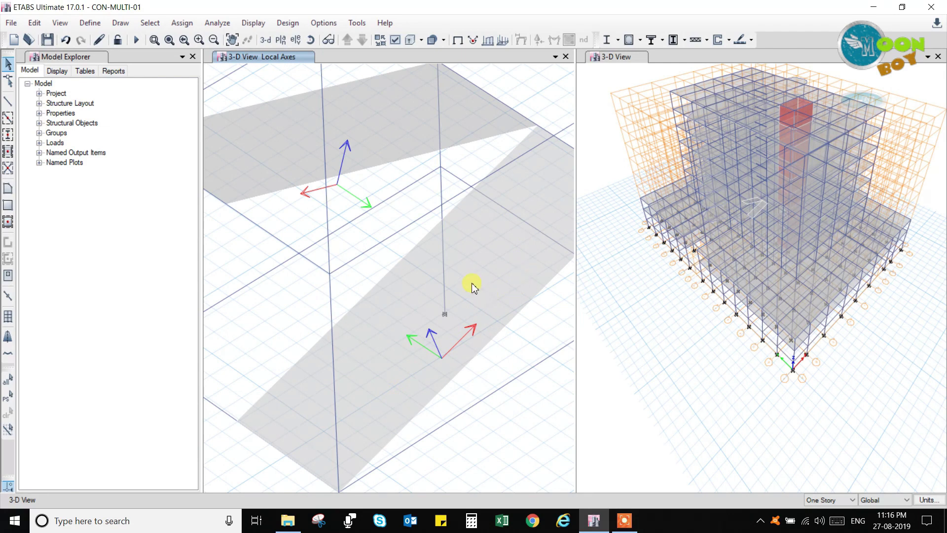
scroll(473, 285, down, 3)
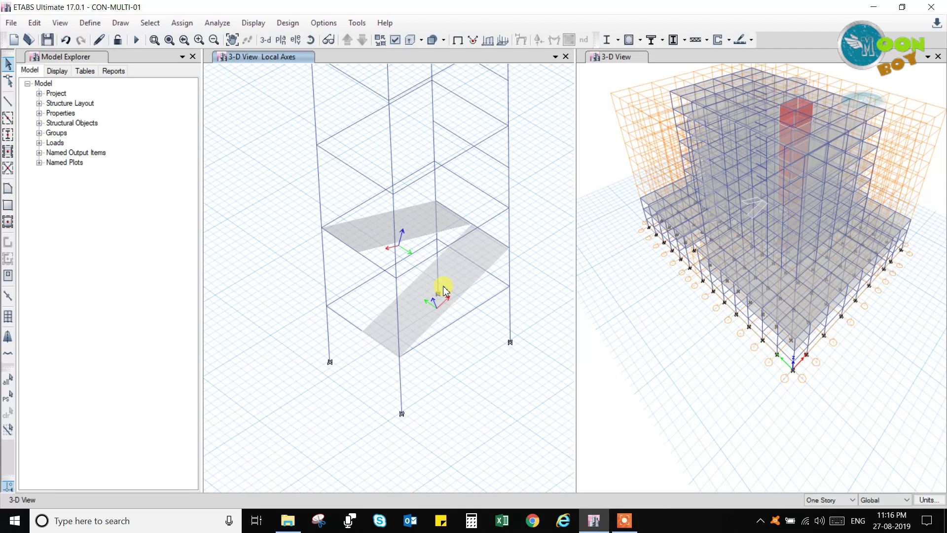
scroll(416, 286, down, 7)
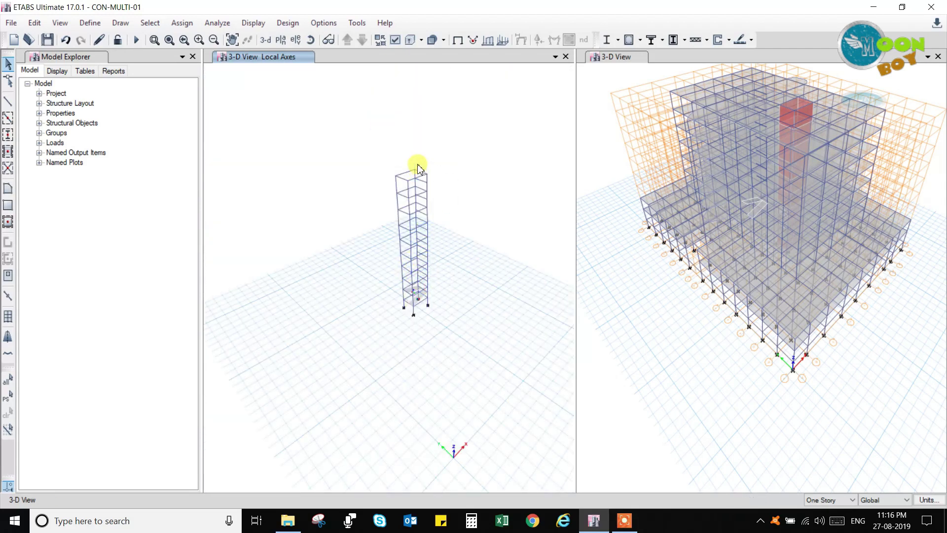
click(35, 23)
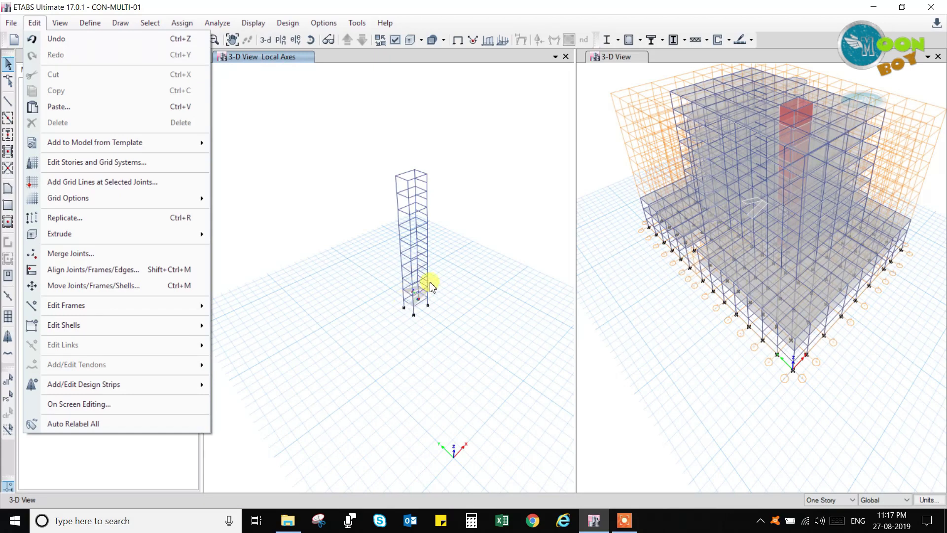
click(332, 119)
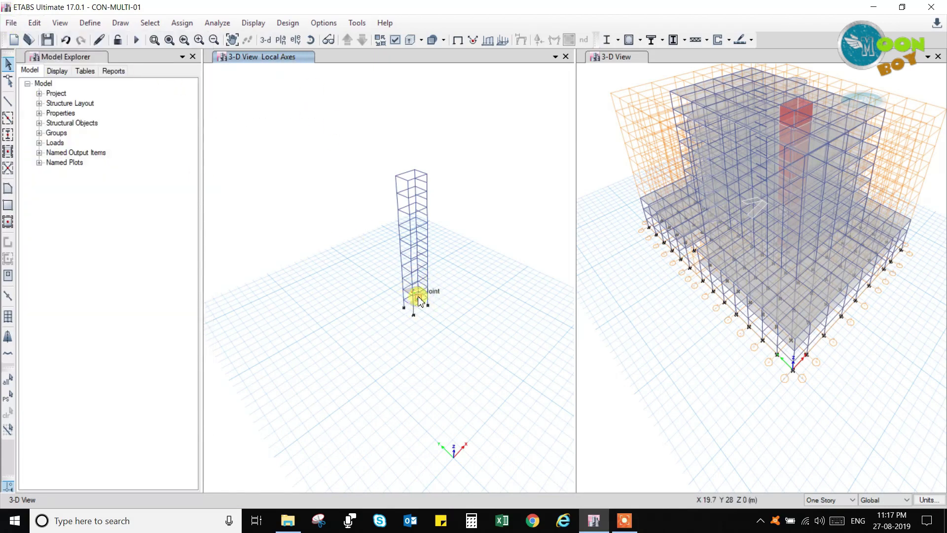
scroll(416, 306, up, 3)
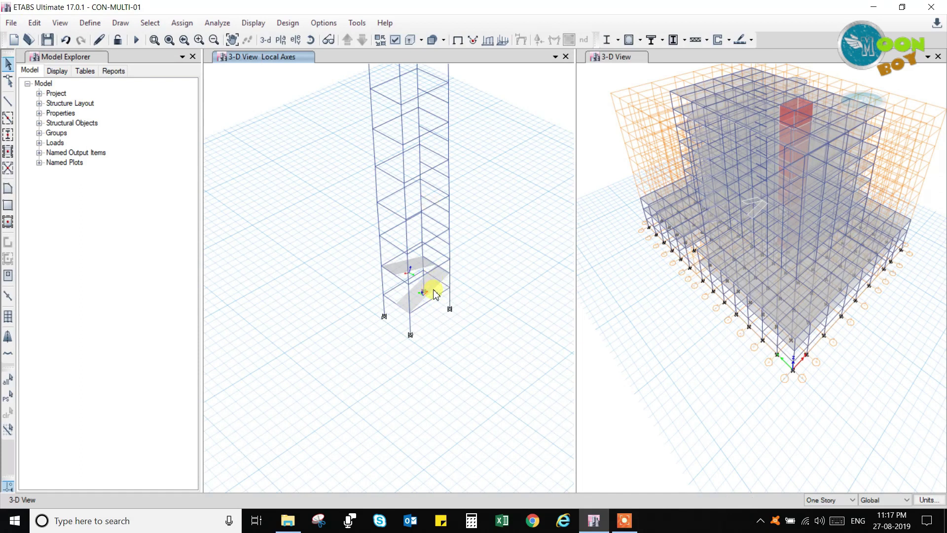